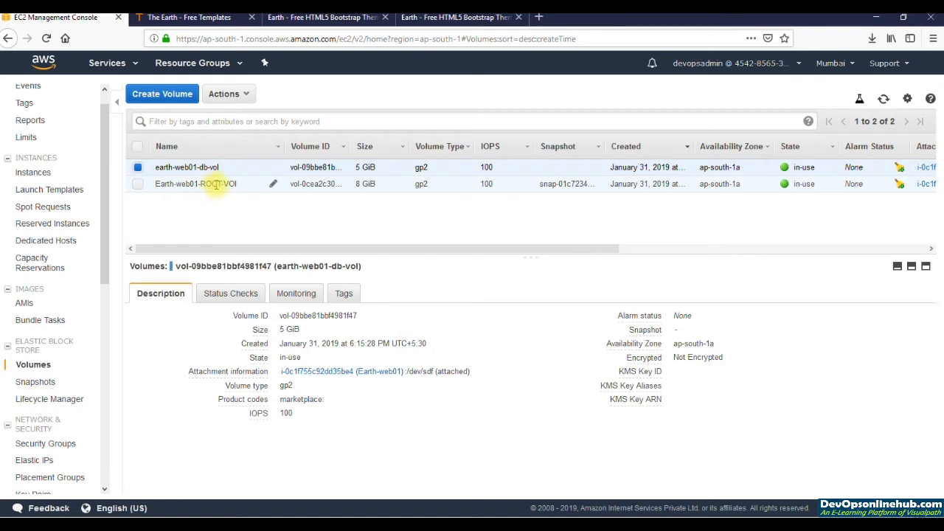
Create a snapshot of the earth-web01-db-vol volume with the description db-snap and check its progress in the snapshot list
click(217, 184)
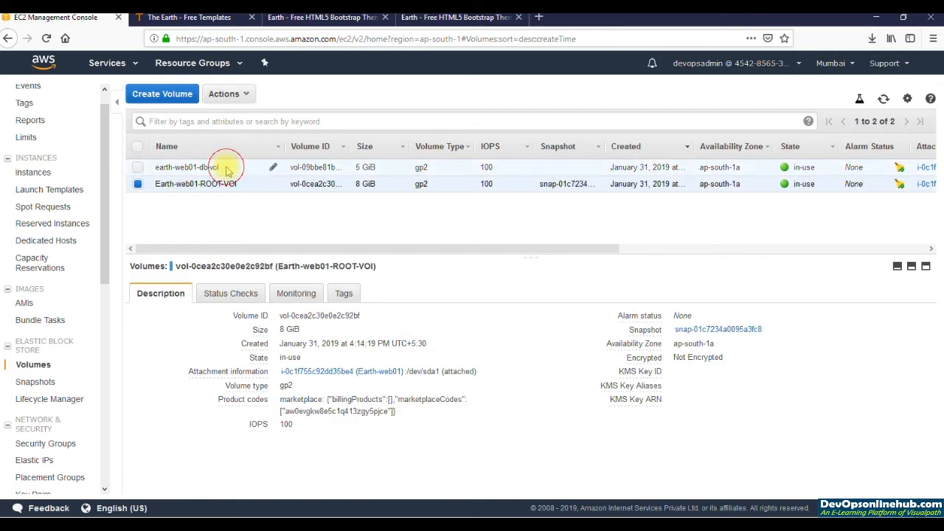
click(228, 170)
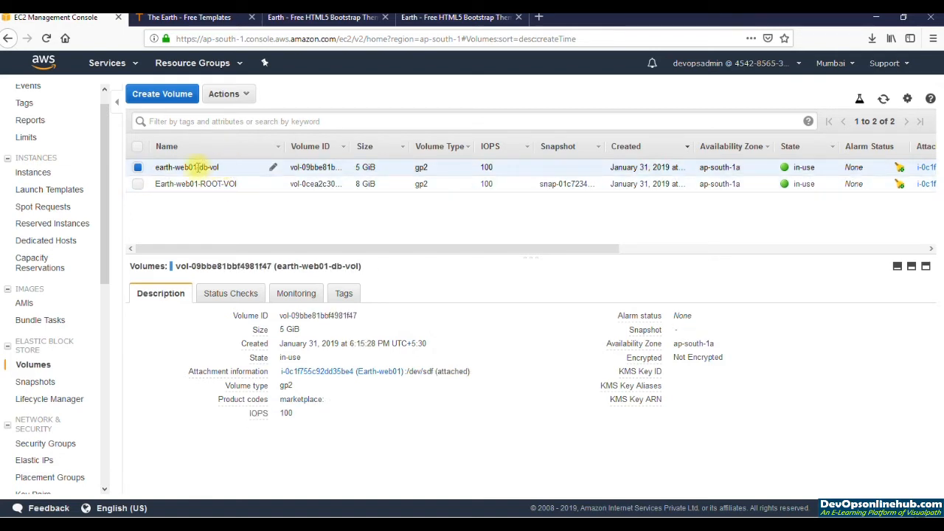
click(235, 96)
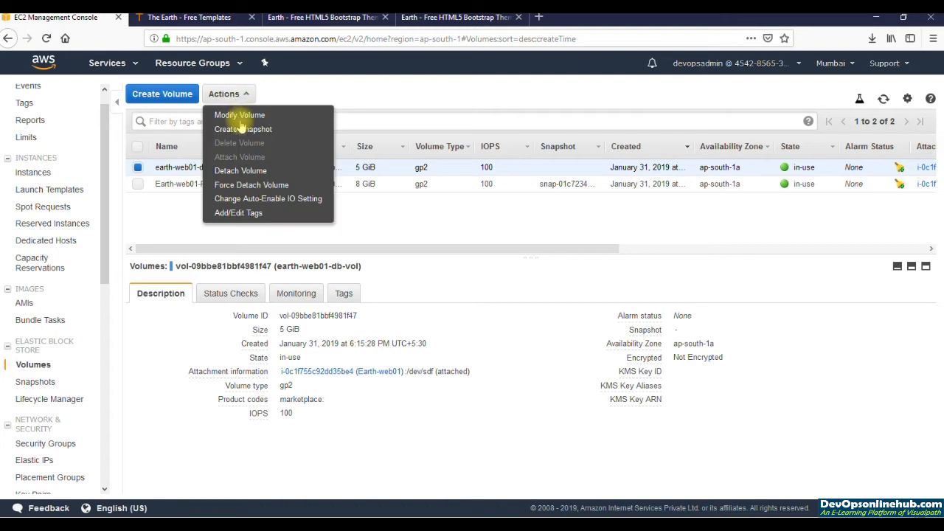
click(242, 130)
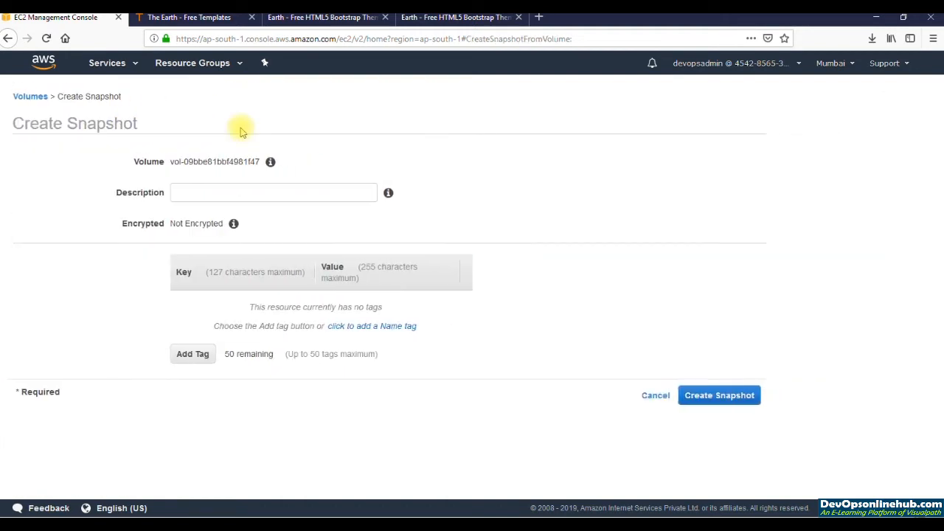
click(221, 194)
text(db-snap)
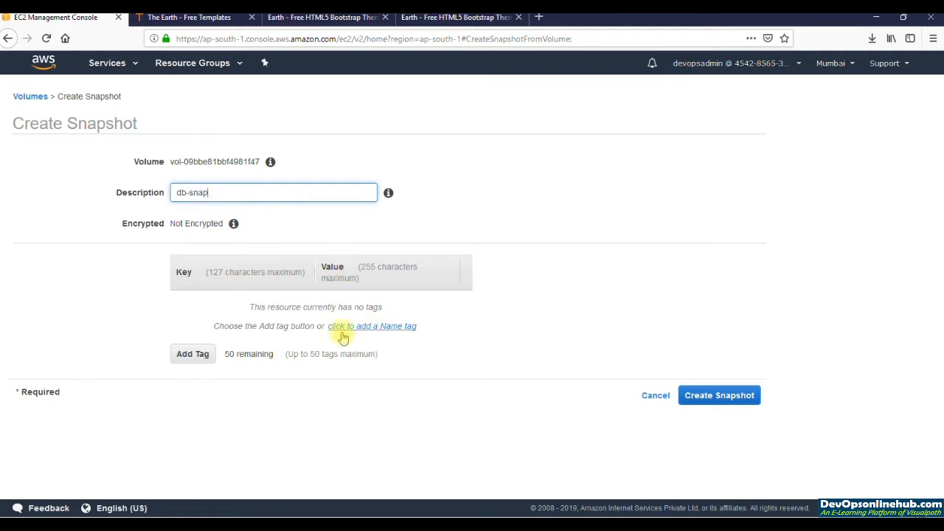
click(710, 398)
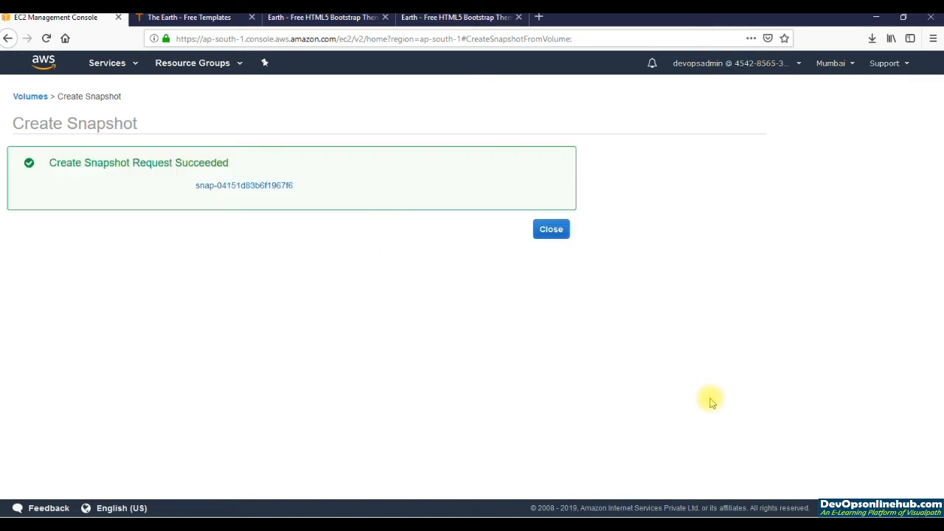
click(547, 231)
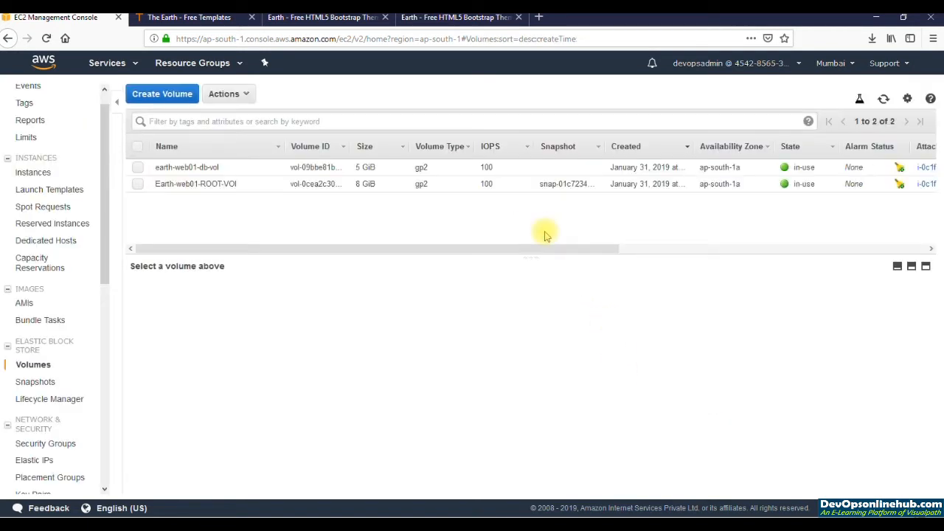
click(35, 382)
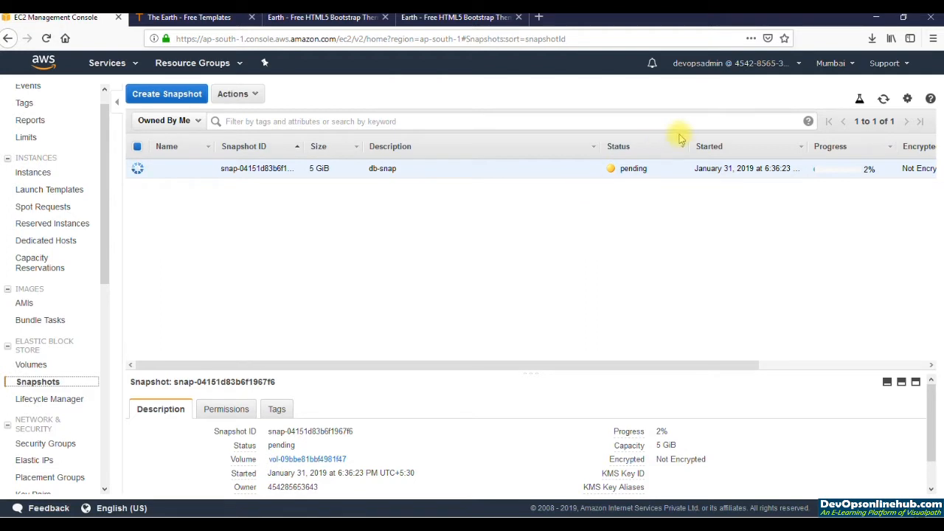
click(883, 99)
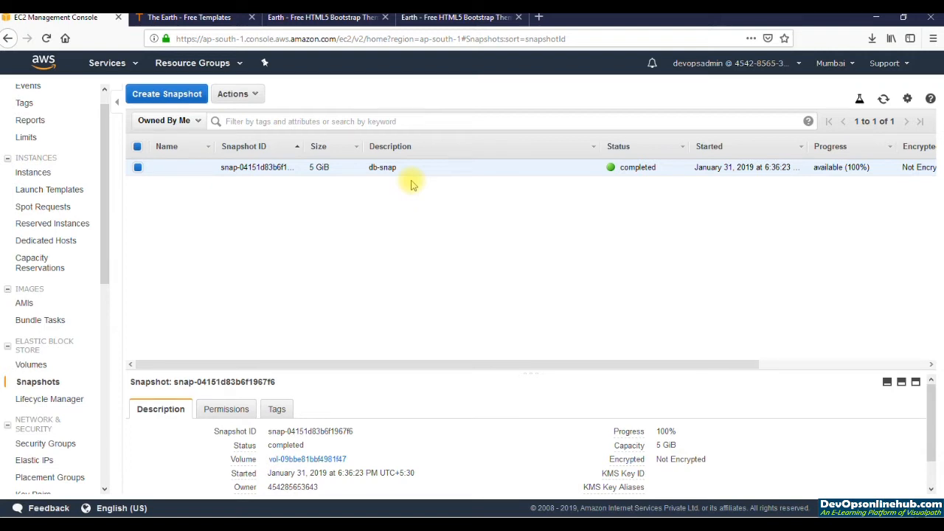
key(alt+Tab)
key(Up)
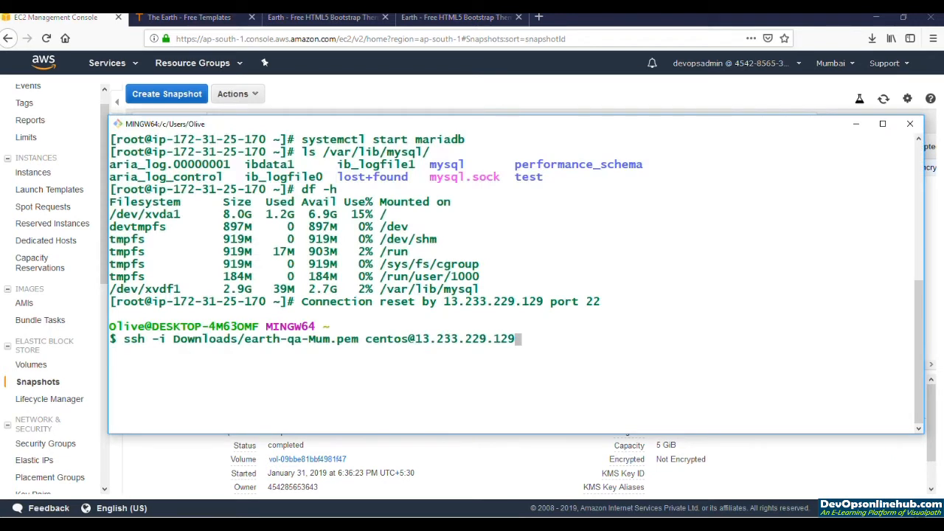
key(Return)
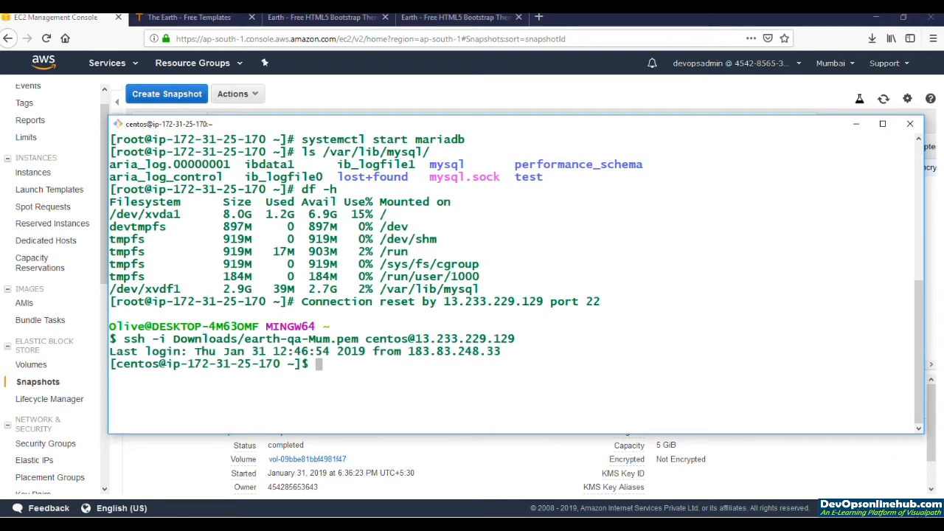
text(sudo -i)
key(Return)
text(clear)
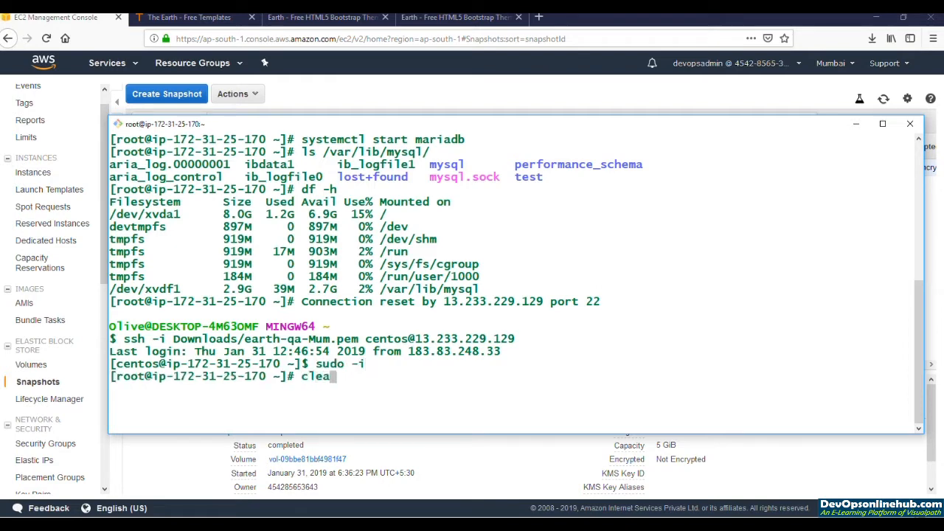
key(Return)
Change to the /var/lib/mysql/ directory and list its contents
text(cd /va)
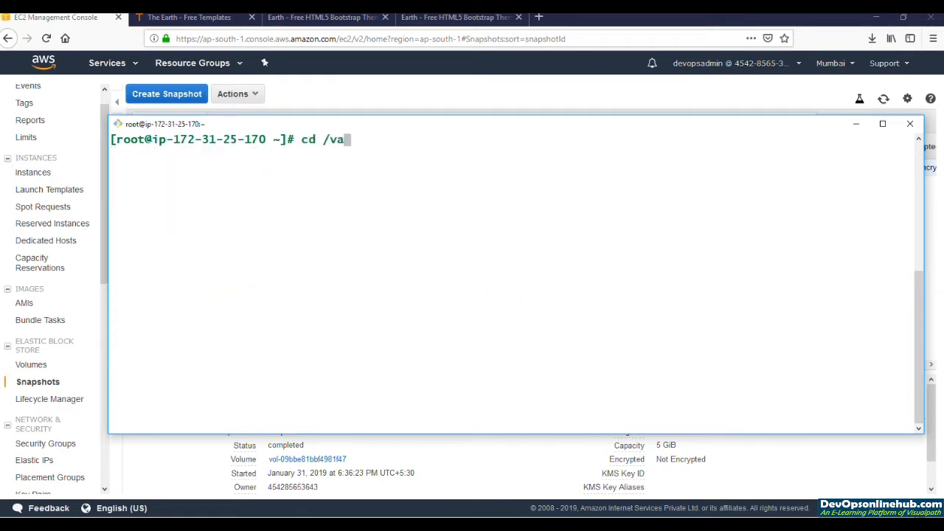
text(r/lib/mysql/)
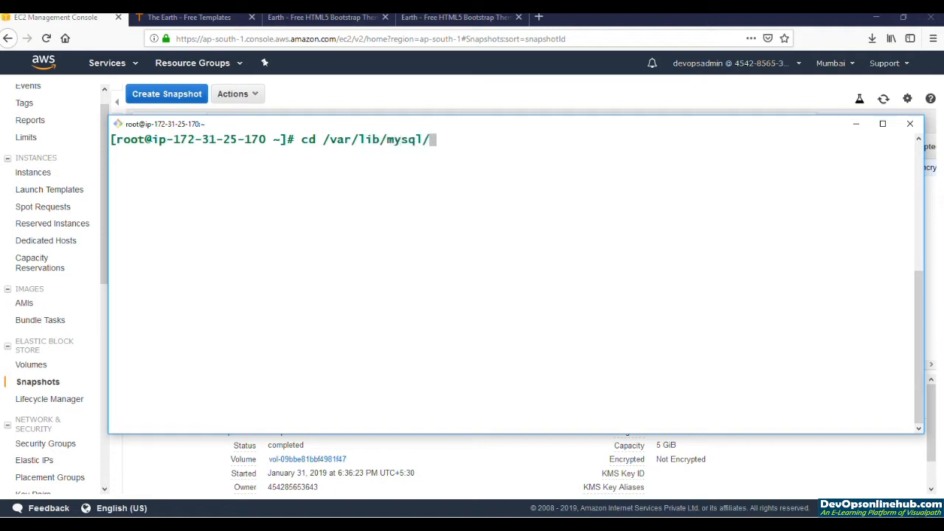
key(Return)
text(ls)
key(Return)
Check the mounted filesystems with df -h and the disk partitions with fdisk -l, examining the entry for /dev/xvdf1
text(df -h)
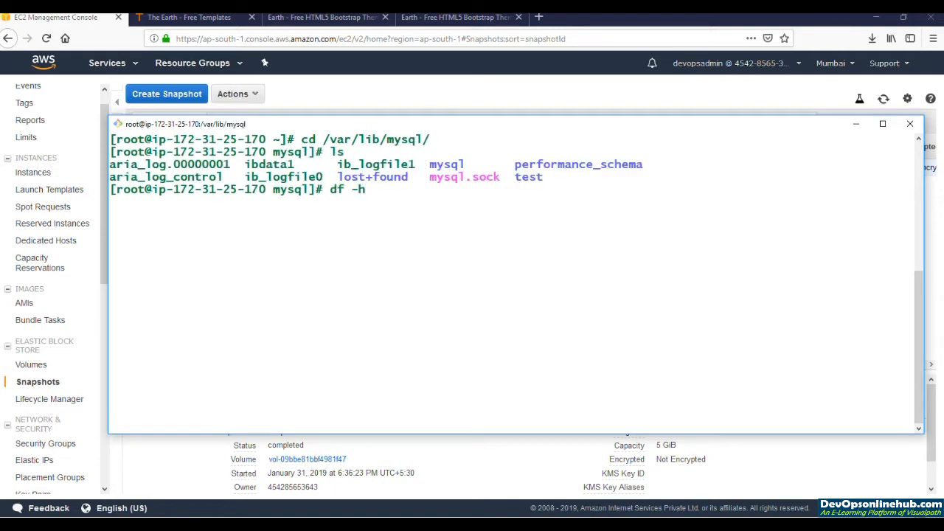
key(Return)
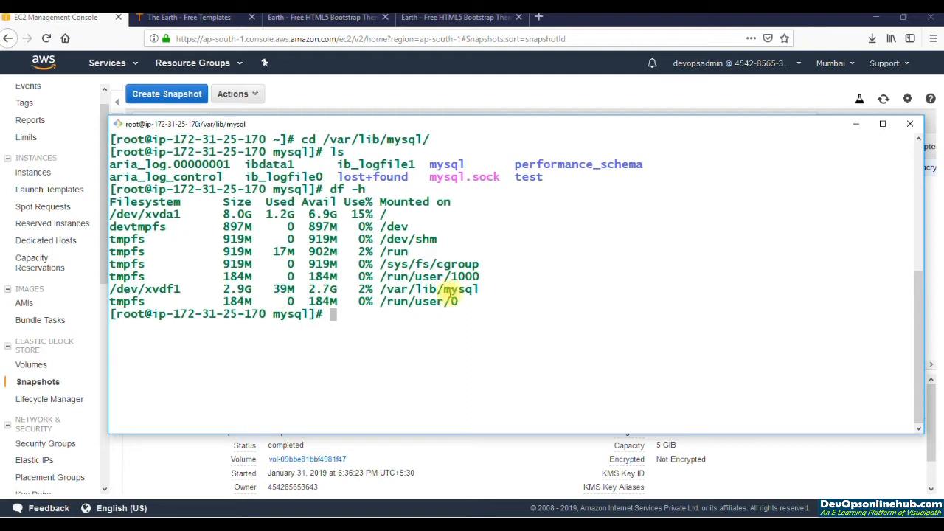
triple_click(452, 294)
text(fdisk -l)
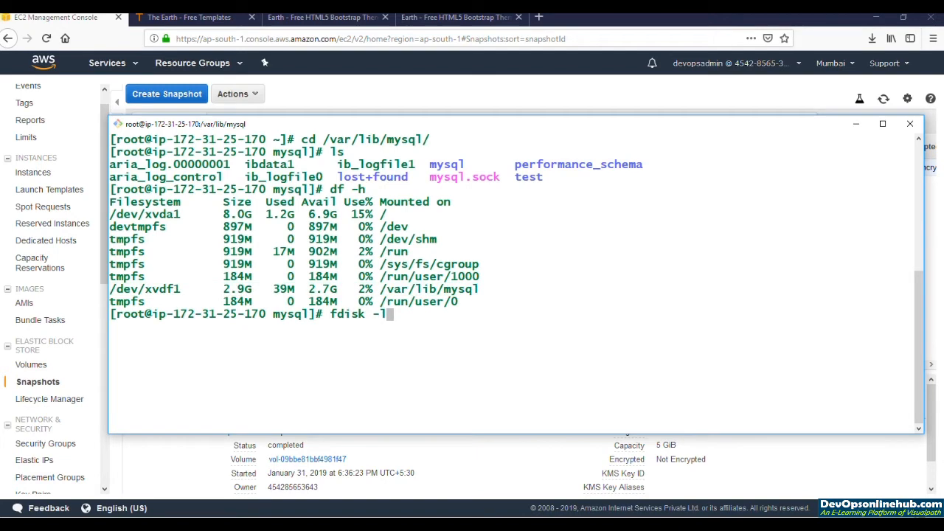
key(Return)
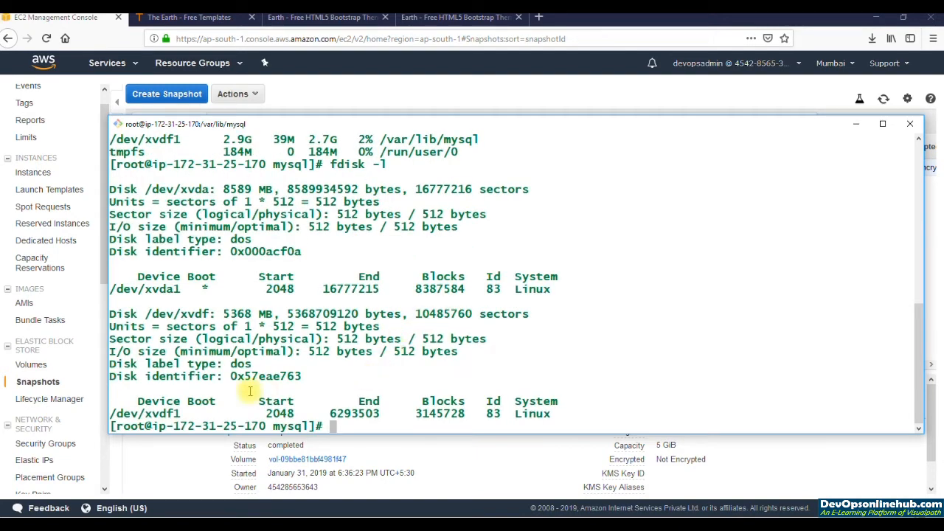
triple_click(168, 413)
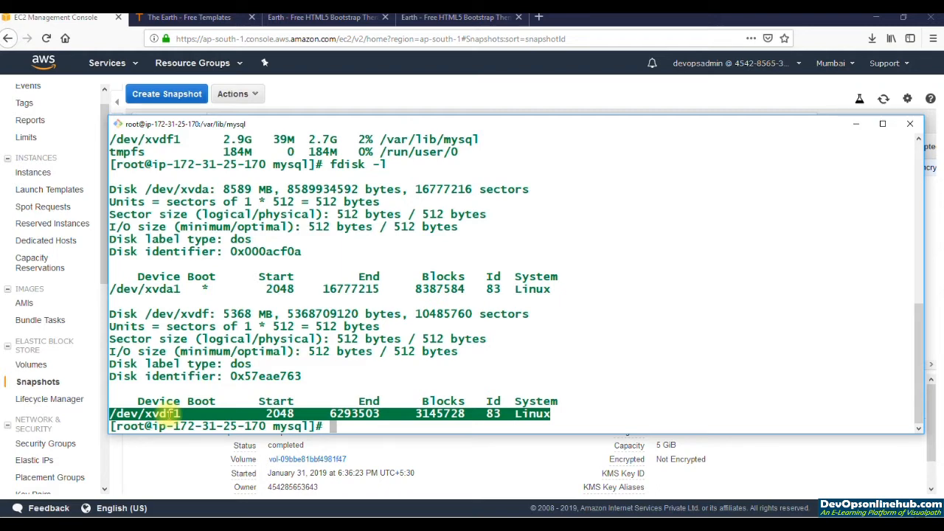
Clear the terminal, list the files of the current directory and print its path
text(clear)
key(Return)
text(ls)
key(Return)
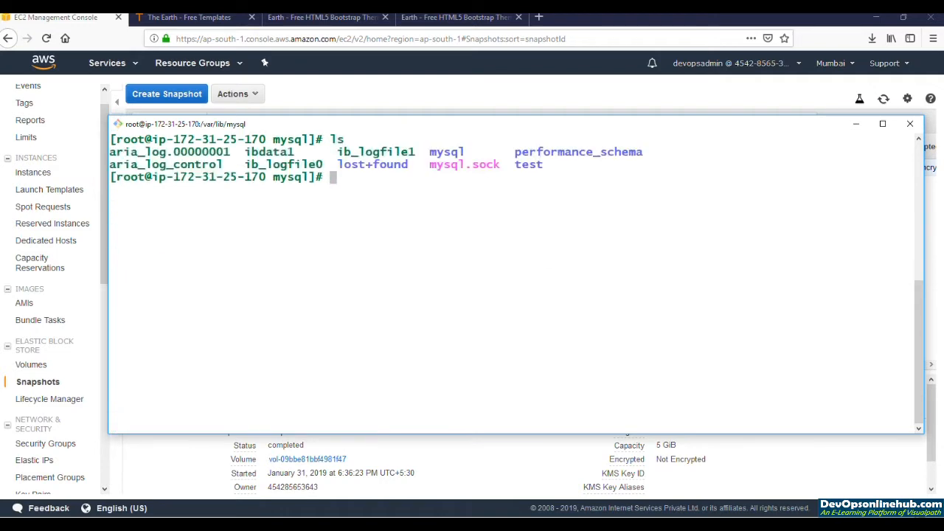
text(pwd)
key(Return)
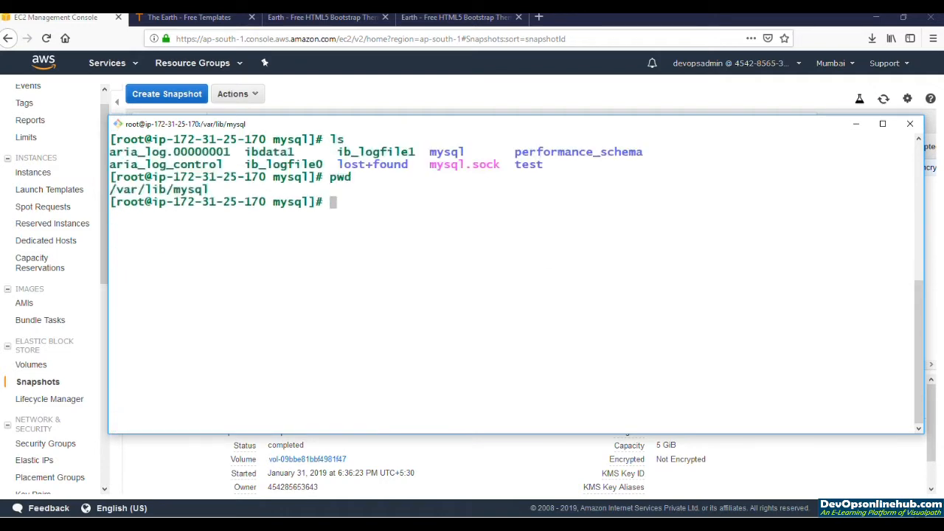
Try to change to /temp and force-delete everything in the current /var/lib/mysql directory with rm -rf *, listing the directory to check
text(cd /temp)
key(Return)
text(rm -rf *)
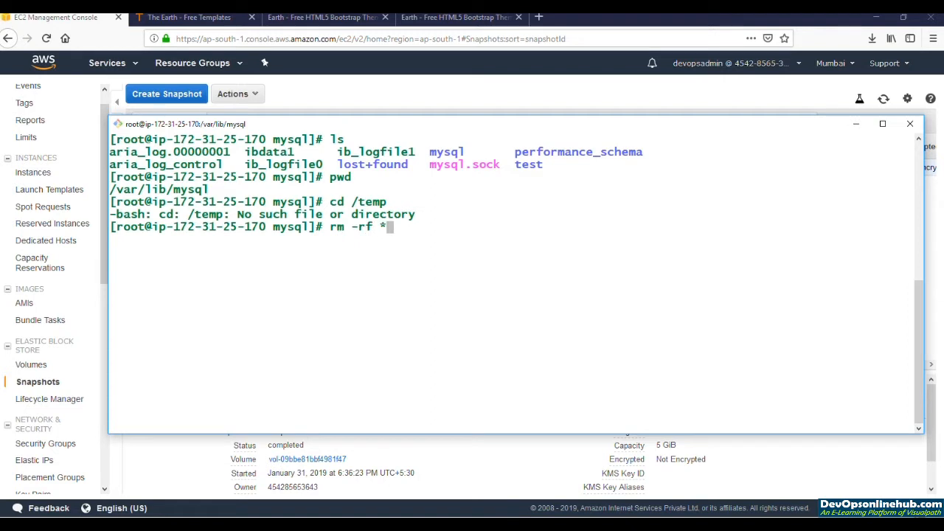
key(Return)
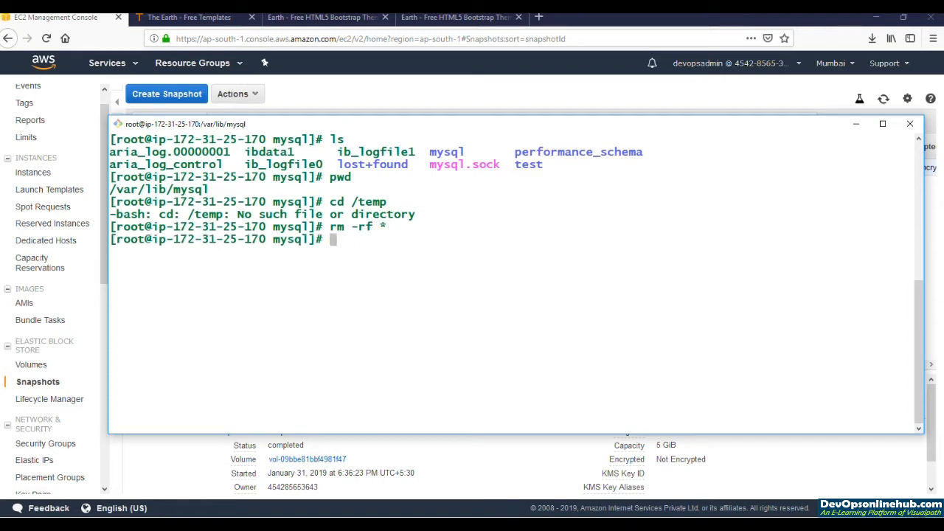
text(ls)
key(Return)
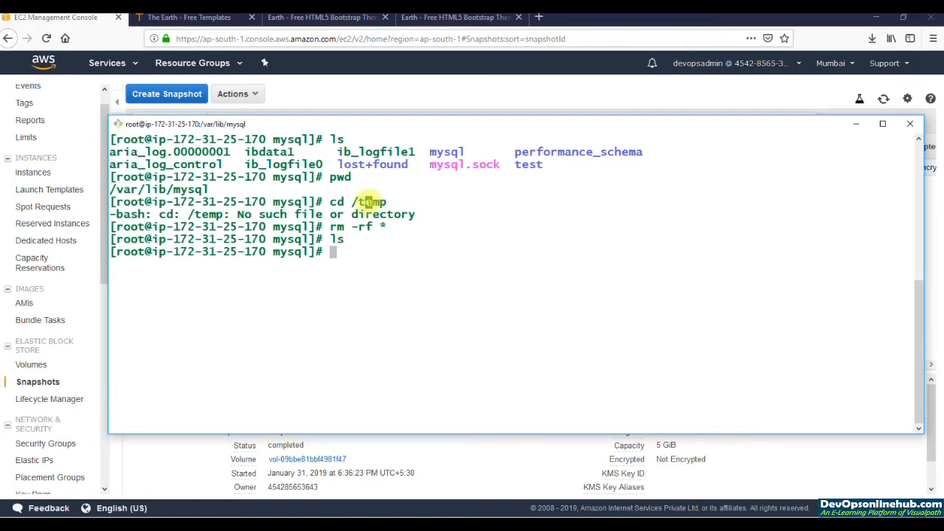
List the contents of /tmp/, highlight the rm -rf * command in the output and list the current directory again
text(ls /tmp/)
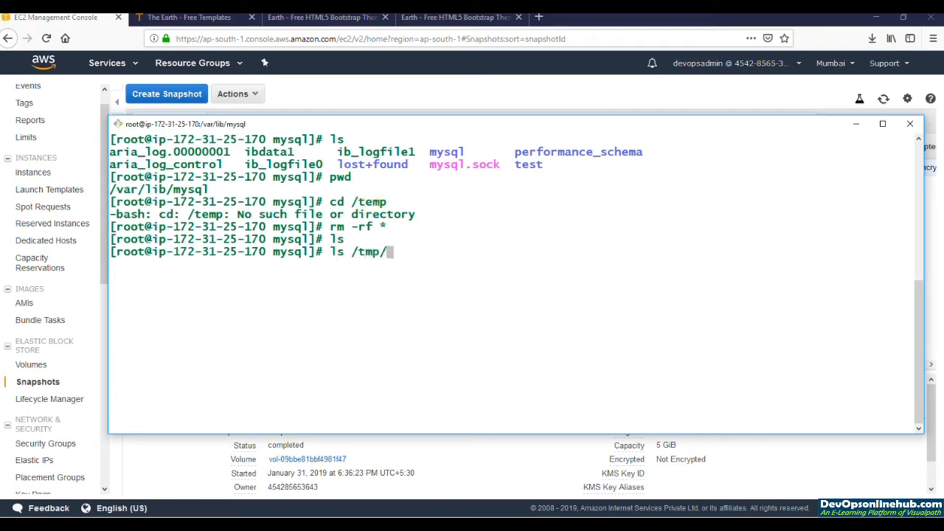
key(Return)
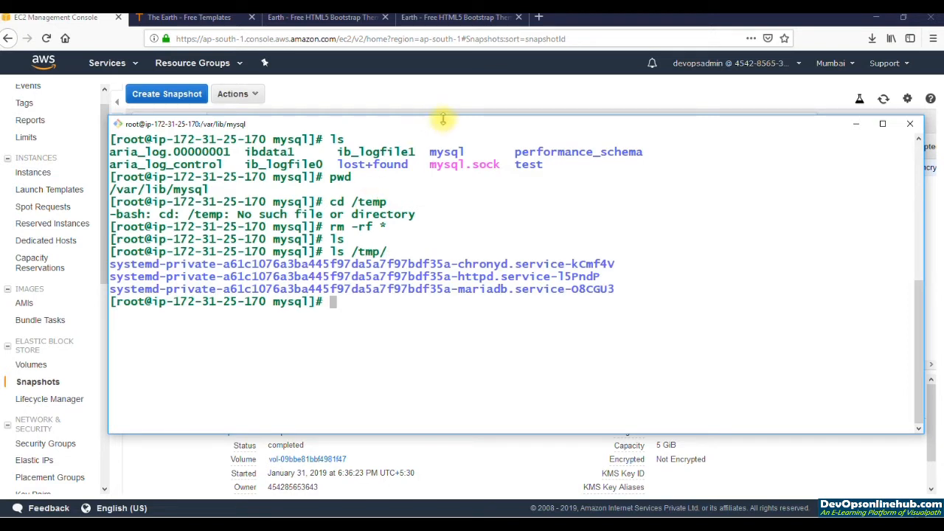
double_click(296, 214)
click(297, 214)
click(297, 213)
drag(330, 227, 383, 225)
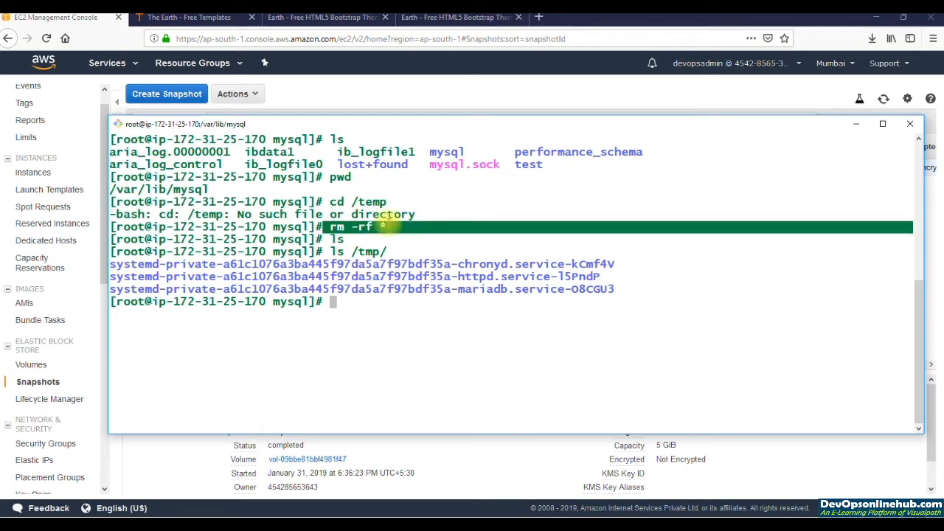
click(379, 226)
text(ls)
key(Return)
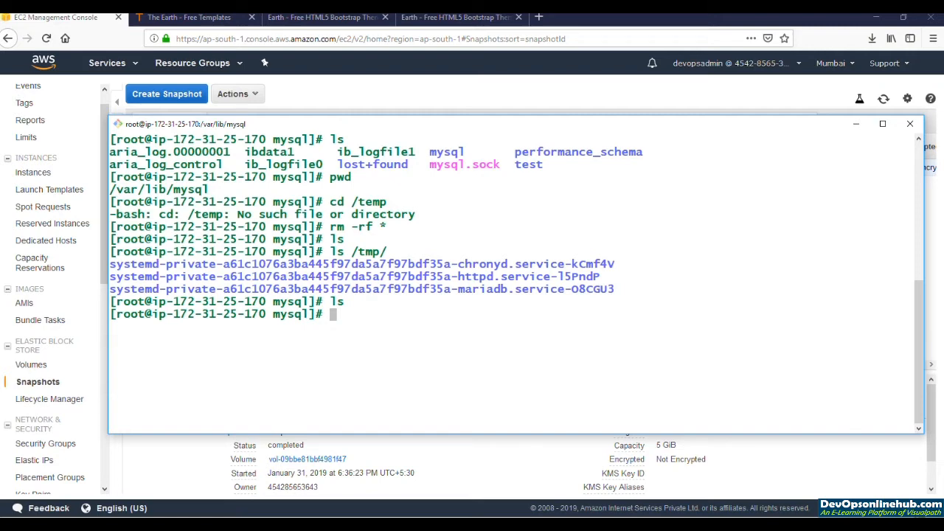
Stop the mariadb service with systemctl
text(systemctl s)
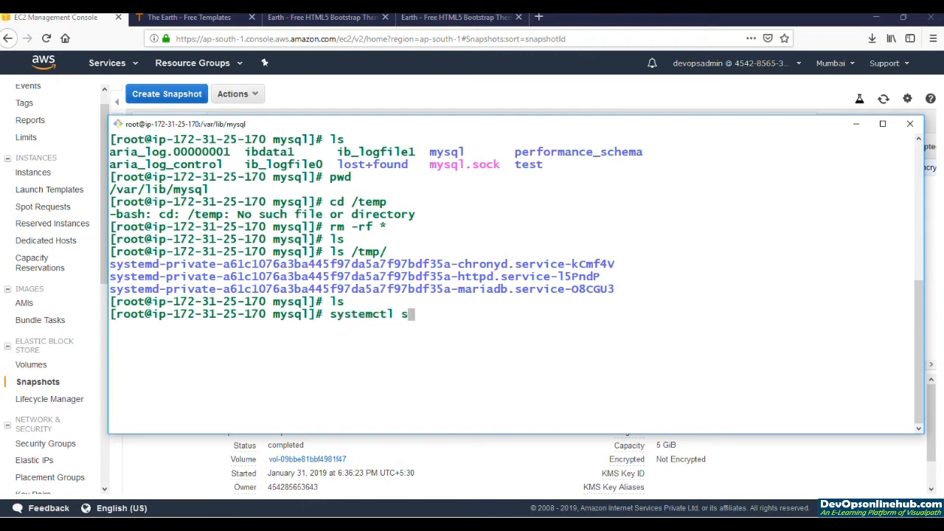
text(top mariab)
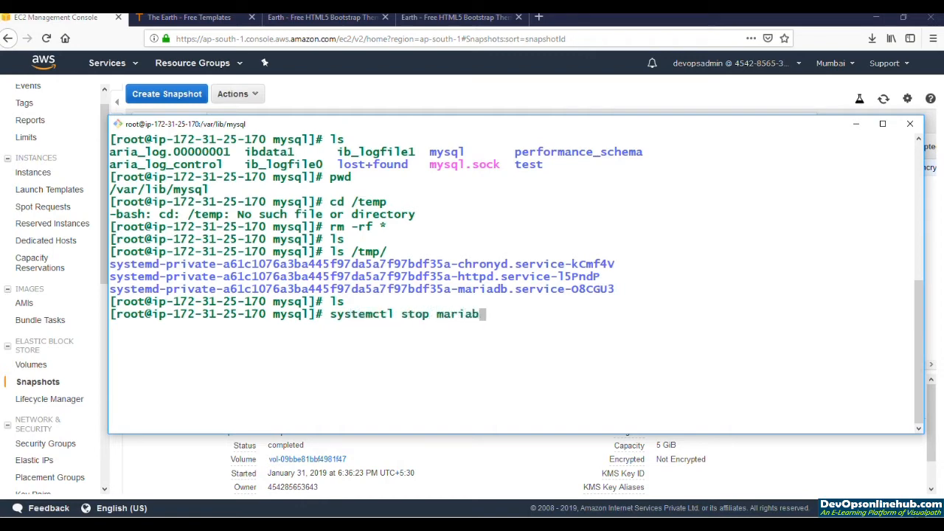
key(BackSpace)
text(db)
key(Return)
Search the running processes for mysql and maria using ps -ef with grep, and clear the terminal
text(ps -ef | grep mys)
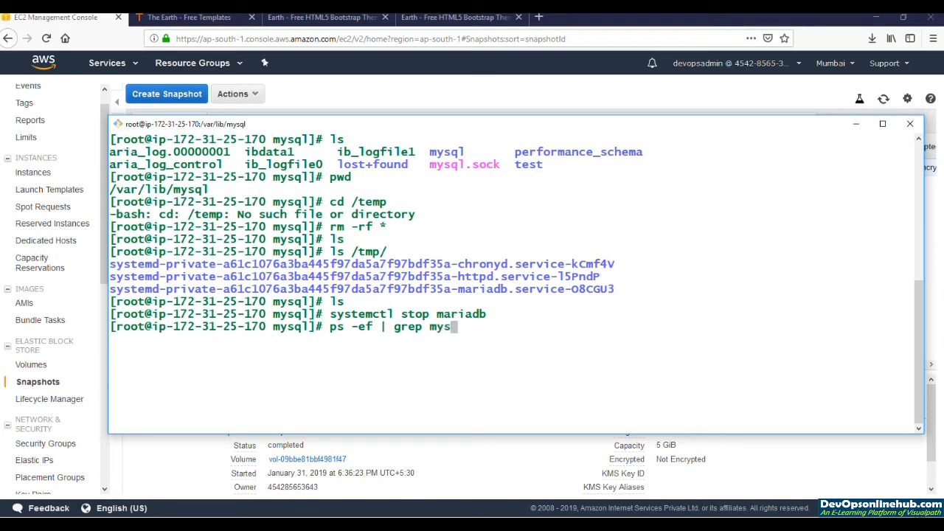
text(ql)
key(Return)
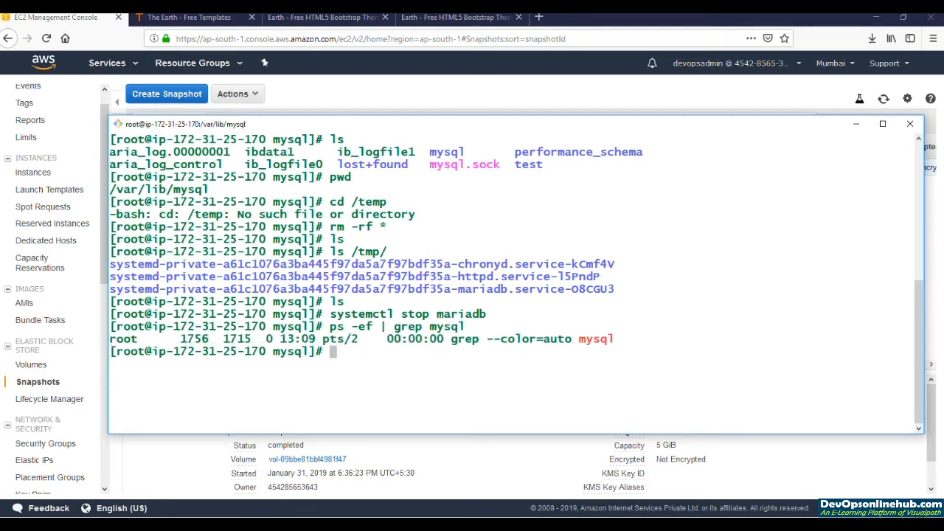
key(Up)
key(BackSpace)
key(BackSpace)
key(BackSpace)
key(BackSpace)
text(aria)
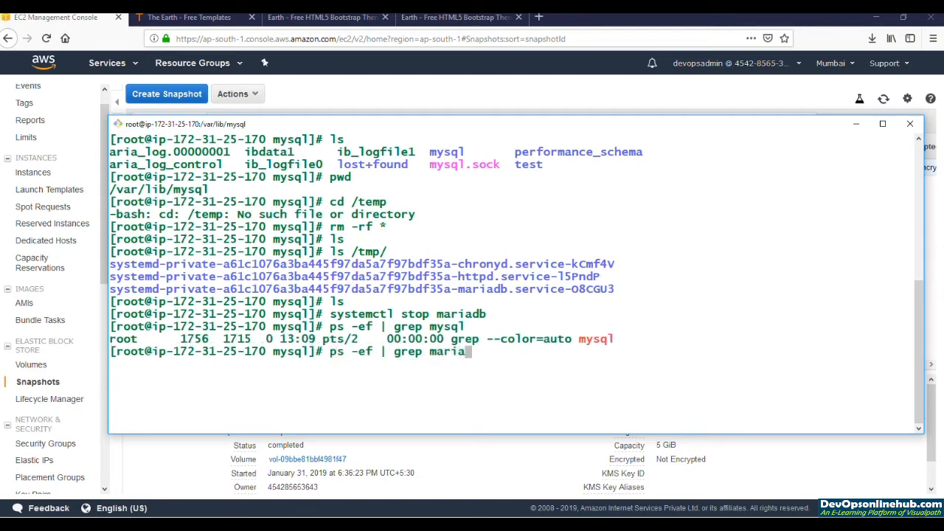
key(Return)
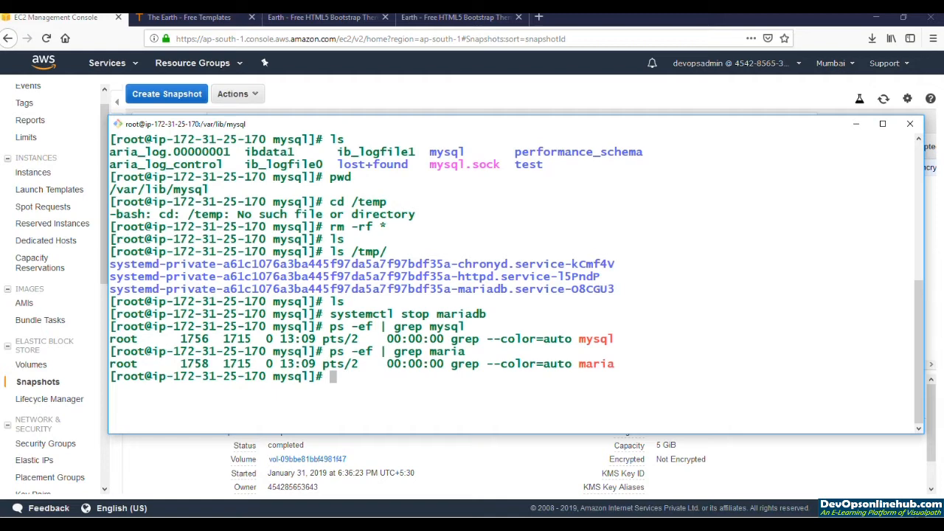
text(clear)
key(Return)
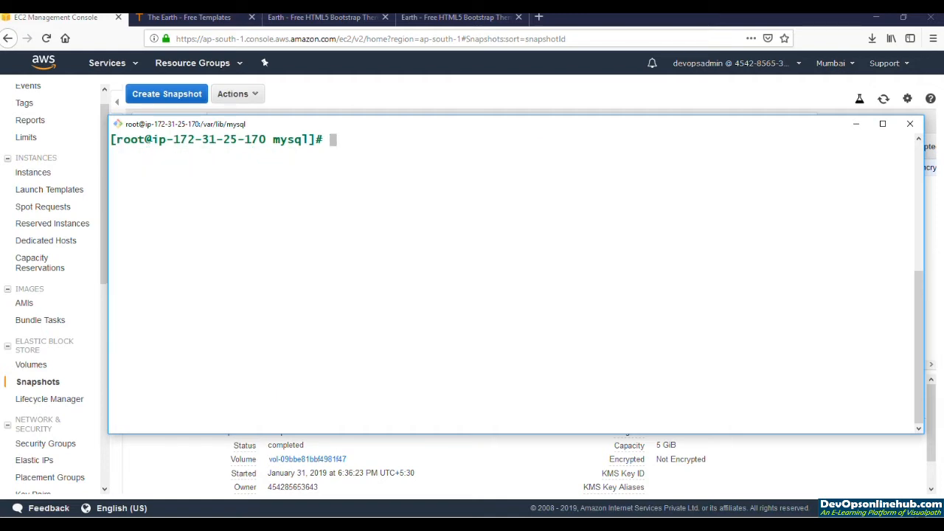
Try running the lsof and fuser commands to check for open files
text(fush)
key(BackSpace)
text(e)
key(BackSpace)
key(BackSpace)
key(BackSpace)
key(BackSpace)
text(lsof)
key(Return)
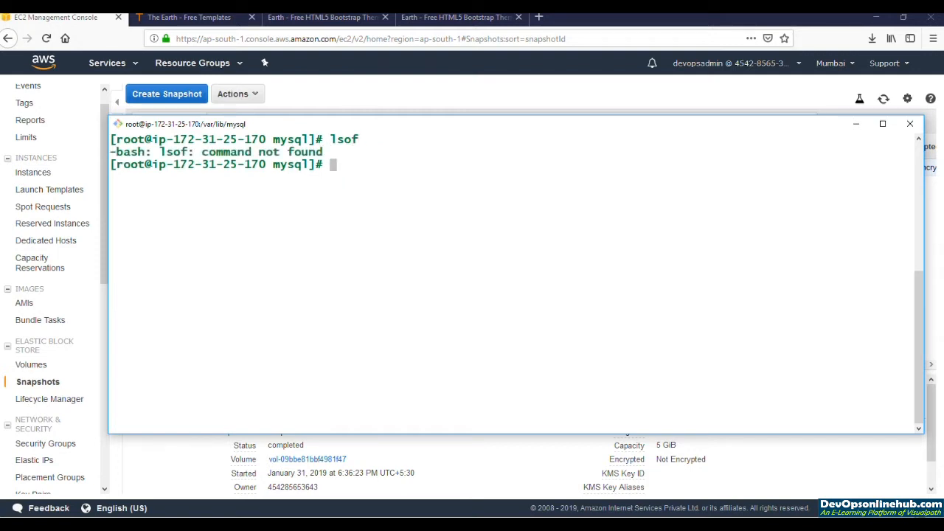
text(fuser)
key(Return)
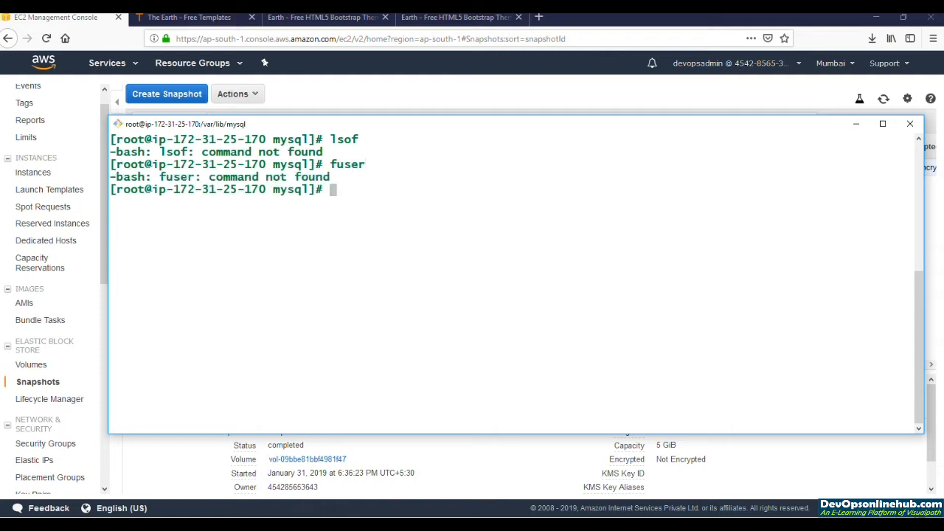
Try to install a fuser package with yum, using the -y option
text(yum install )
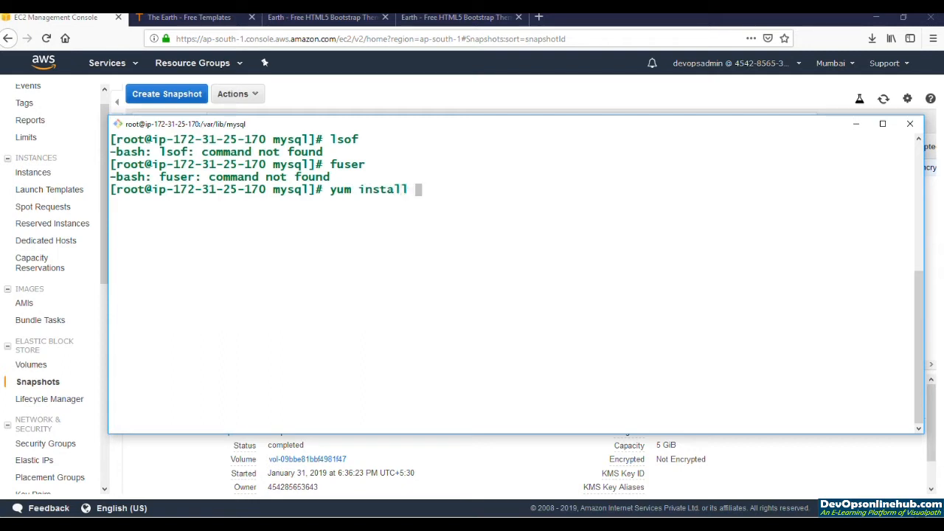
text(fuser -y)
key(Return)
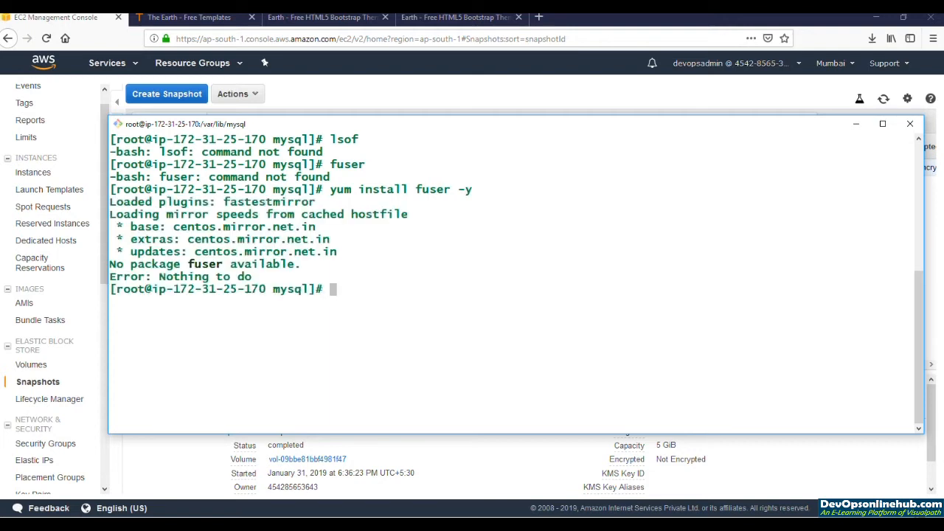
Install the lsof package with yum, accept the installation and clear the terminal
key(Up)
key(BackSpace)
key(BackSpace)
key(BackSpace)
key(BackSpace)
key(BackSpace)
key(BackSpace)
key(BackSpace)
key(BackSpace)
text(lsof)
key(Return)
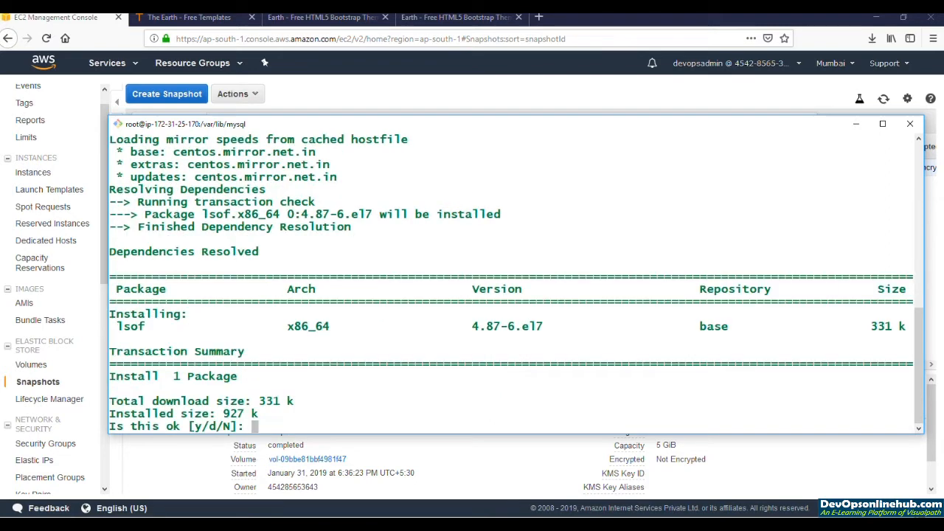
text(y)
key(Return)
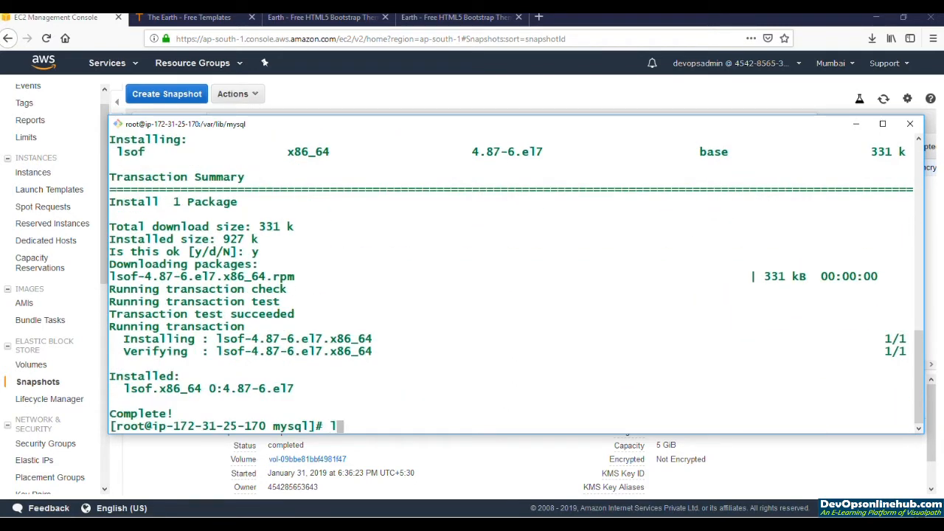
text(clear)
key(Return)
Switch to the home directory and back with cd -, and list the processes using /var/lib/mysql/ with lsof
text(cd)
key(Return)
text(cd -)
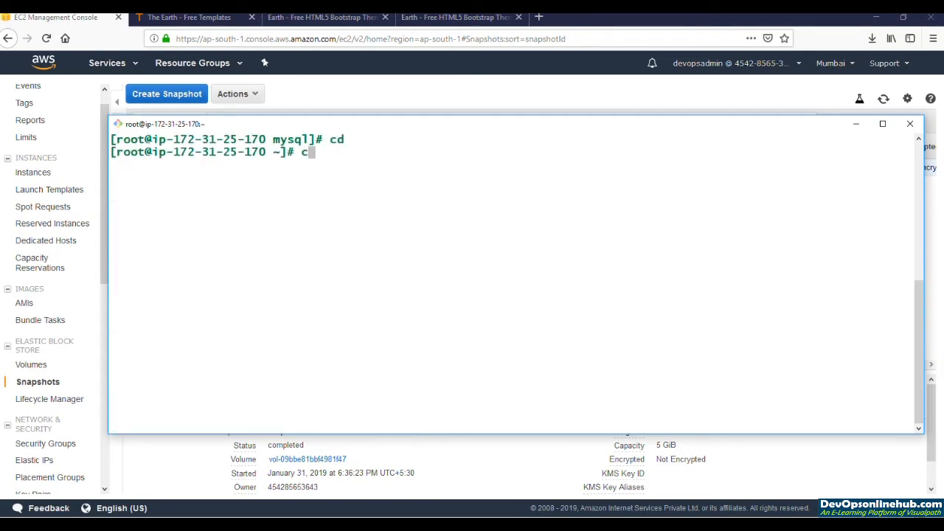
key(Return)
text(lsof /)
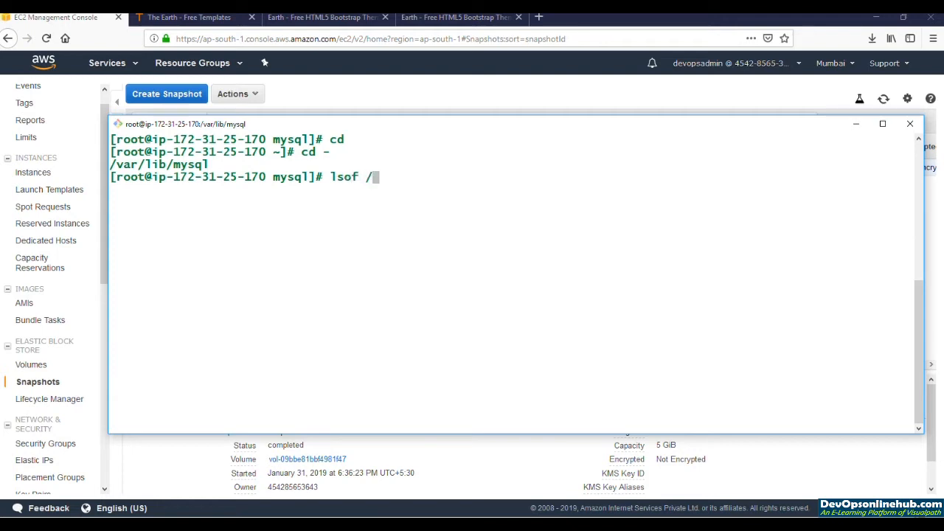
text(var/lib/mysql/)
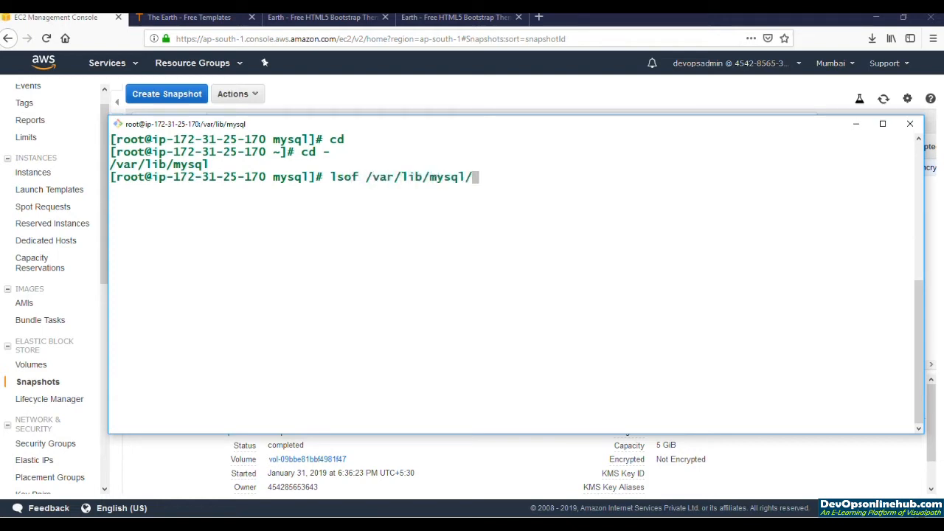
key(Return)
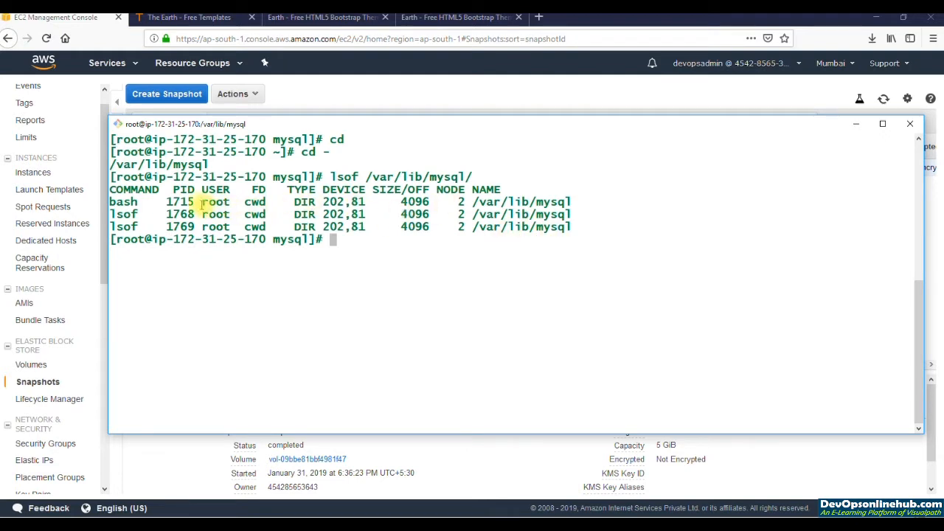
Highlight the lsof process IDs and the /var/lib/mysql path in the output, and print the working directory
double_click(182, 214)
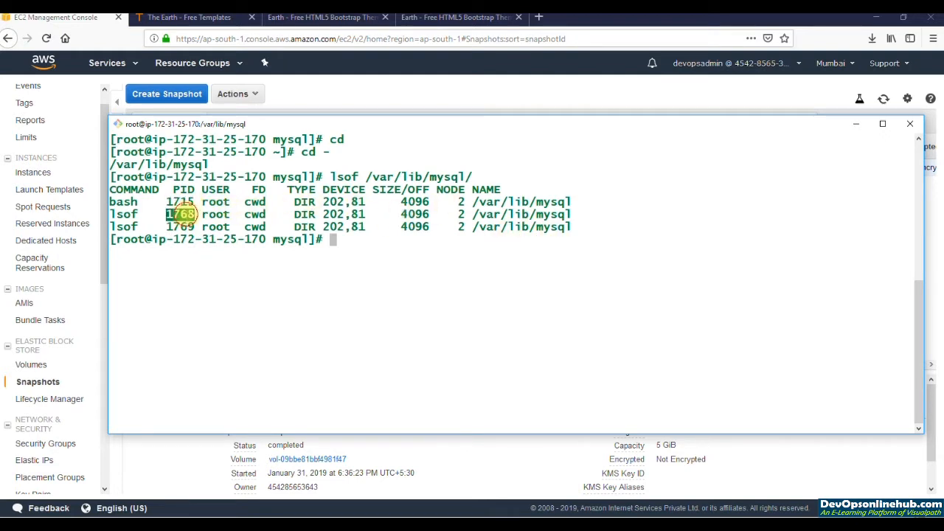
double_click(182, 226)
double_click(486, 201)
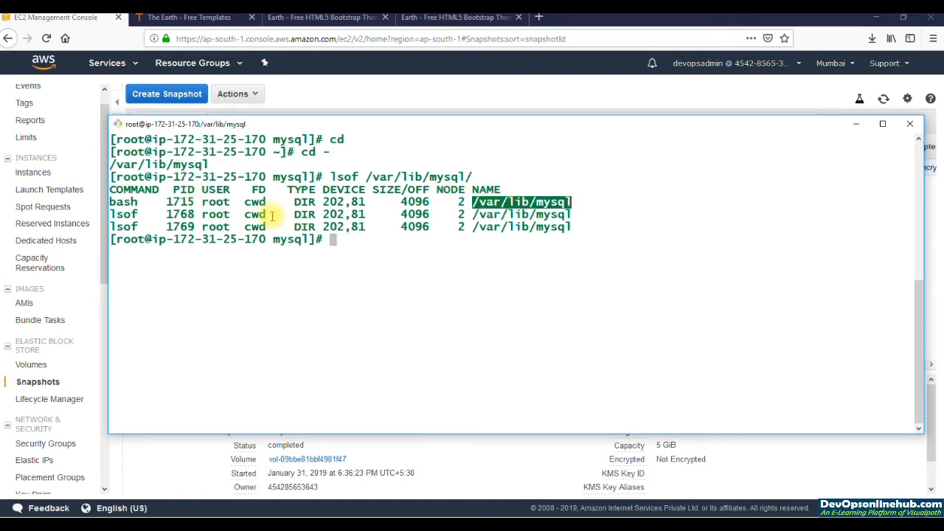
text(pwd)
key(Return)
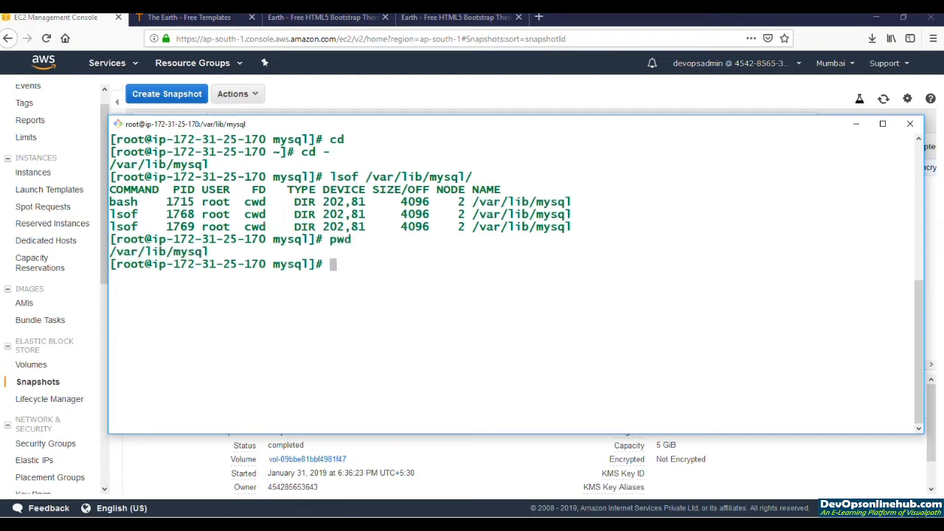
Change to the home directory and check /var/lib/mysql/ for open files again with lsof
text(cd)
key(Return)
text(cd)
key(Up)
key(Up)
key(Up)
key(Return)
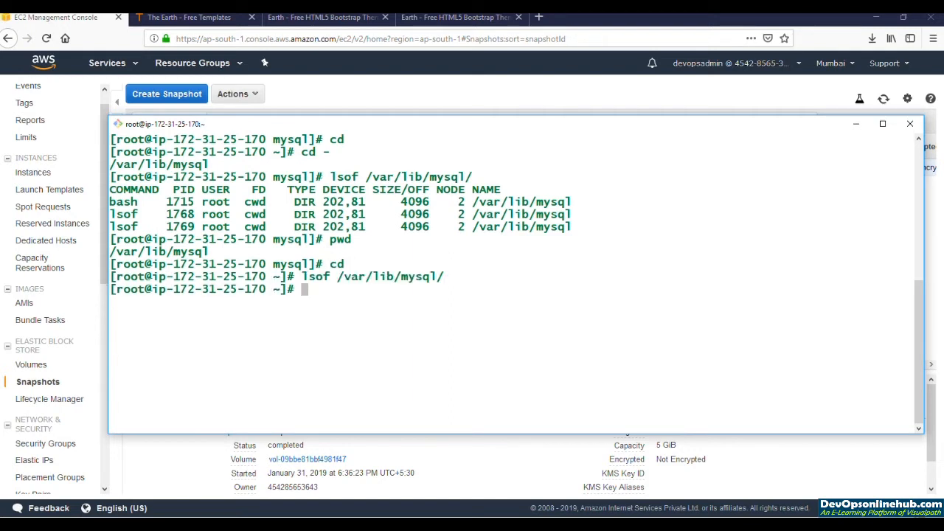
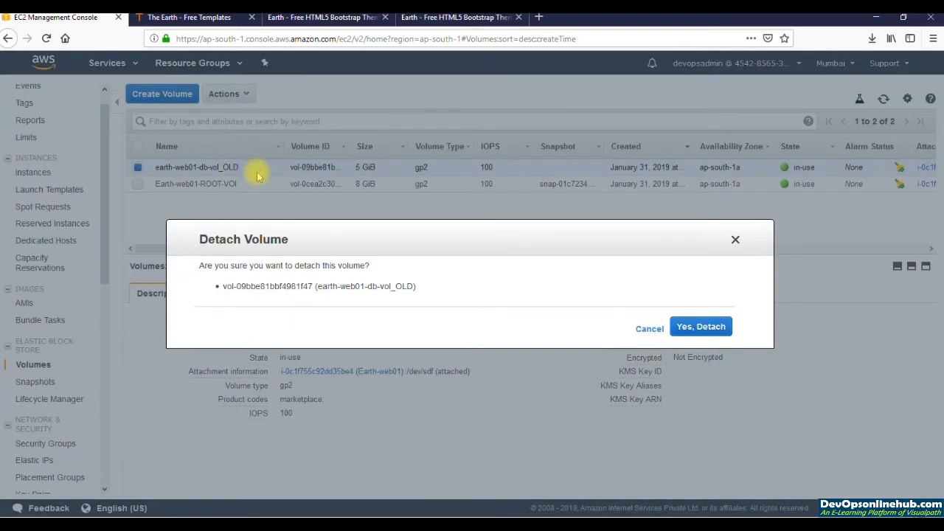
Confirm detaching the earth-web01-db-vol_OLD volume, check the other volume actions and refresh the volume list
click(698, 327)
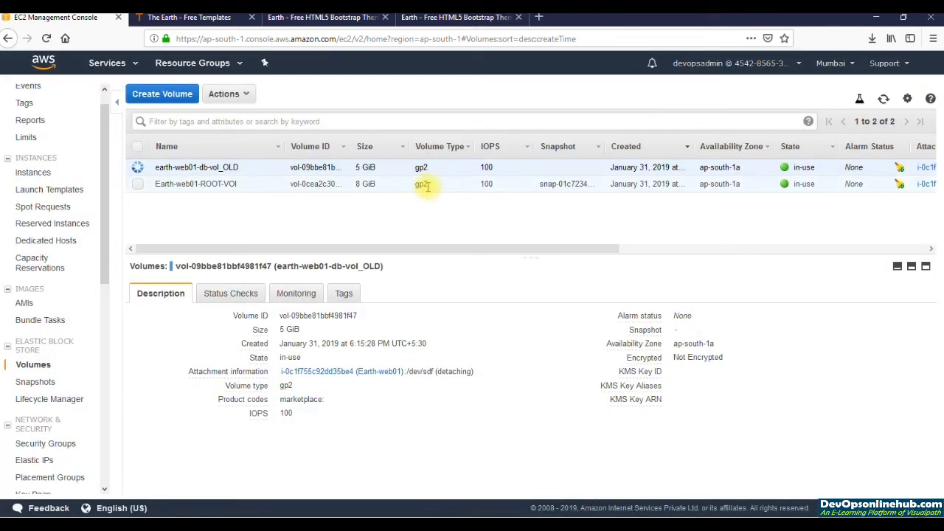
click(235, 98)
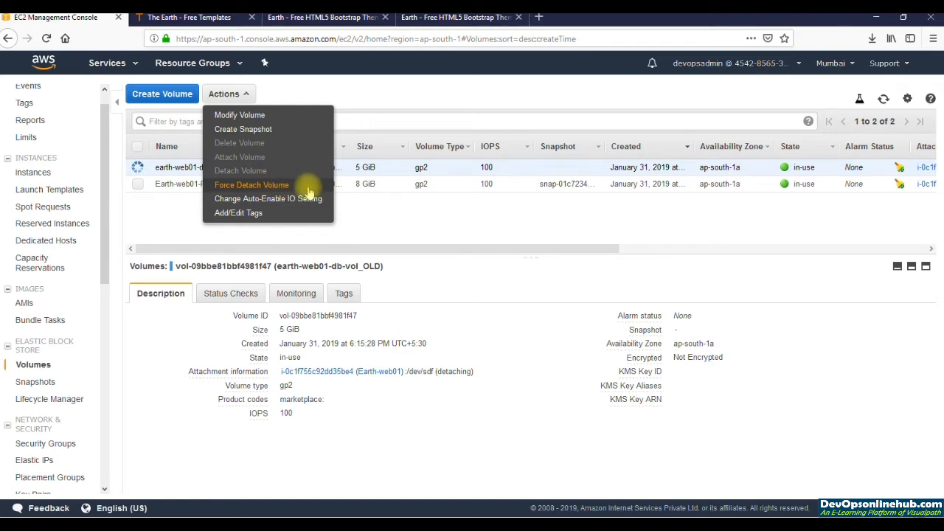
click(389, 216)
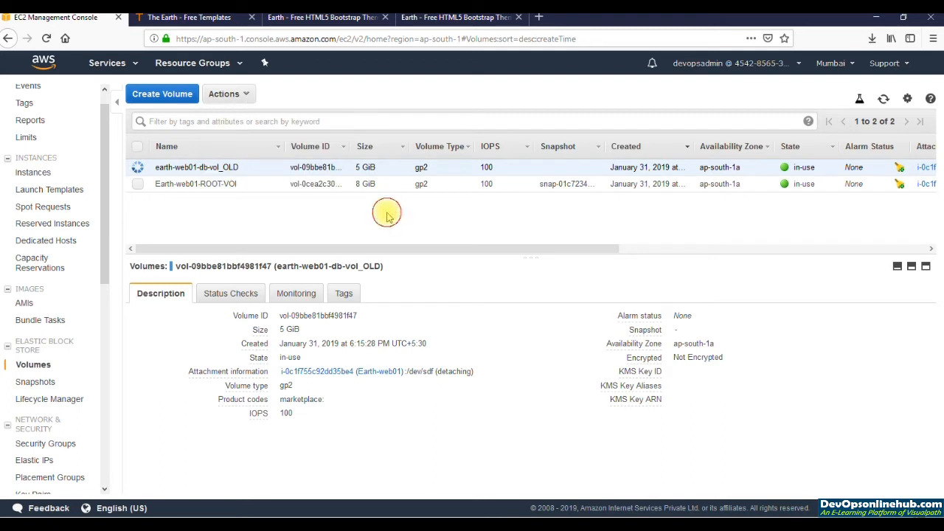
click(887, 100)
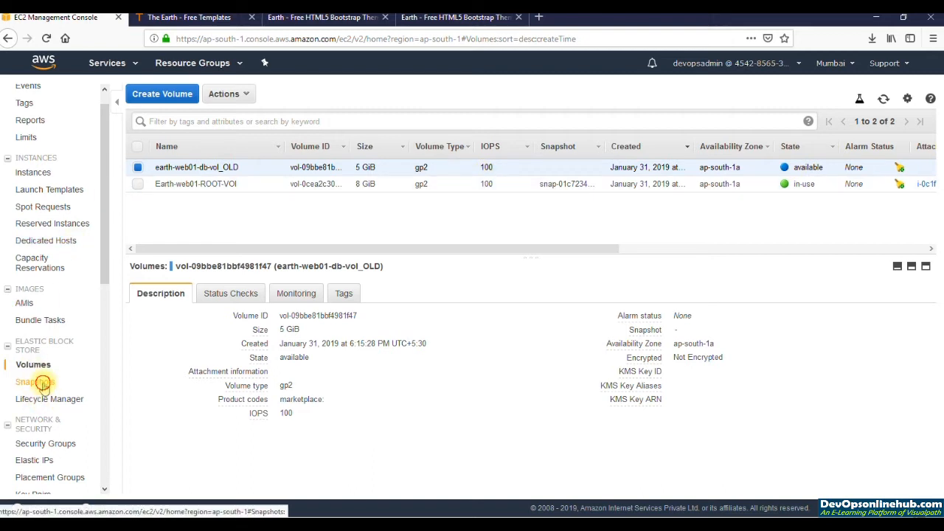
Set up a new volume from the db-snap snapshot as General Purpose SSD (gp2), 5 GiB, in availability zone ap-south-1a
click(45, 386)
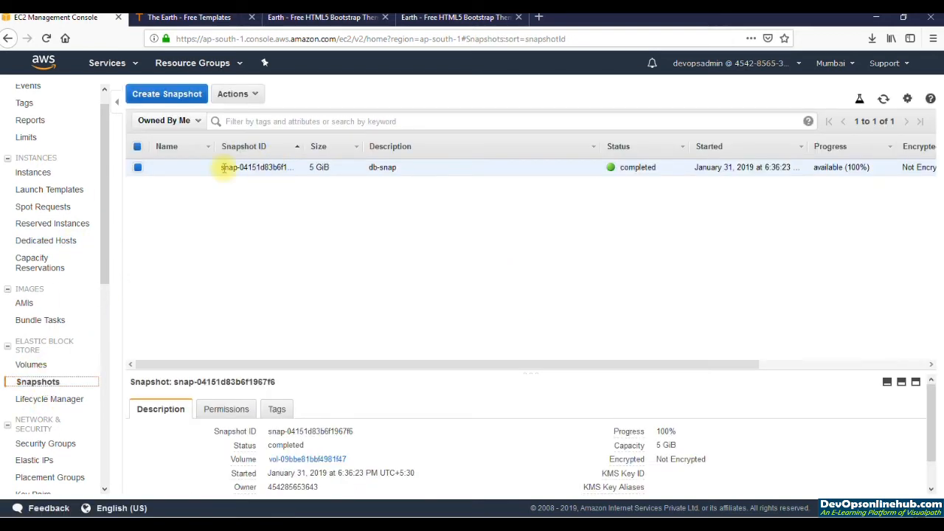
click(249, 95)
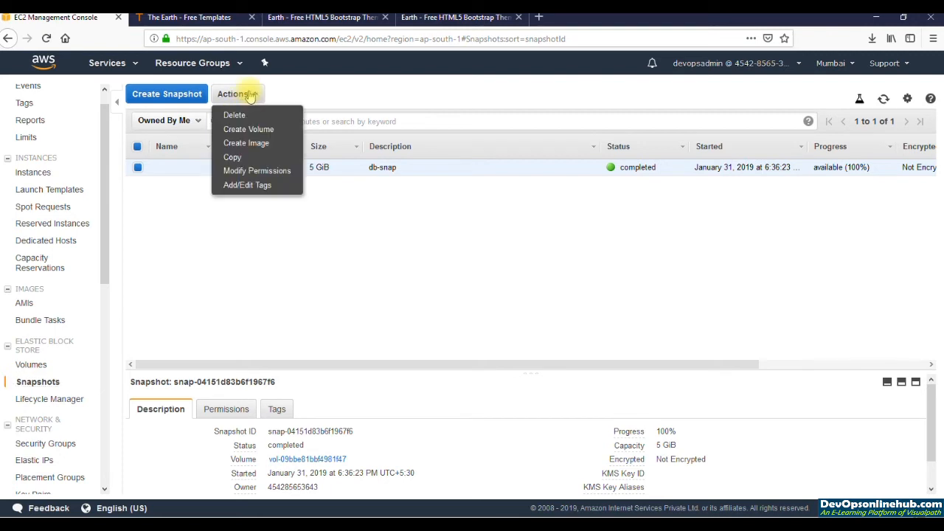
click(262, 131)
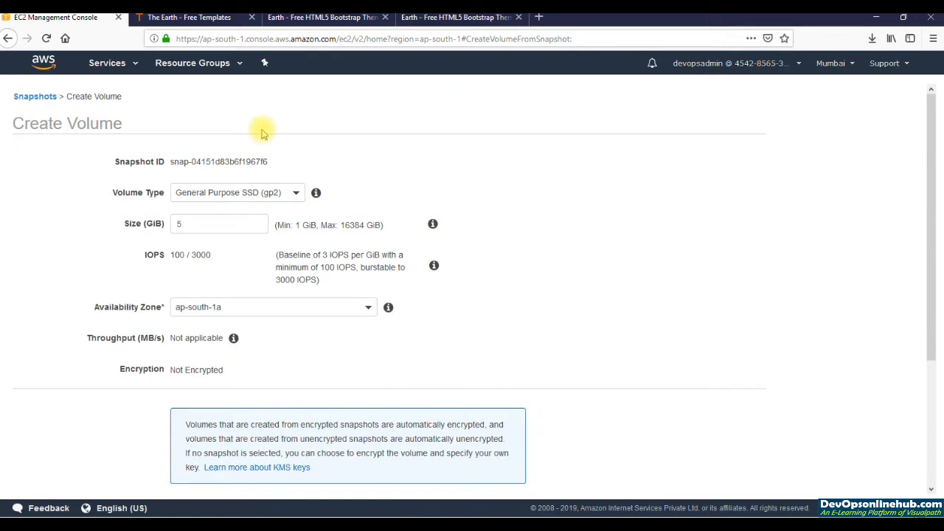
click(256, 193)
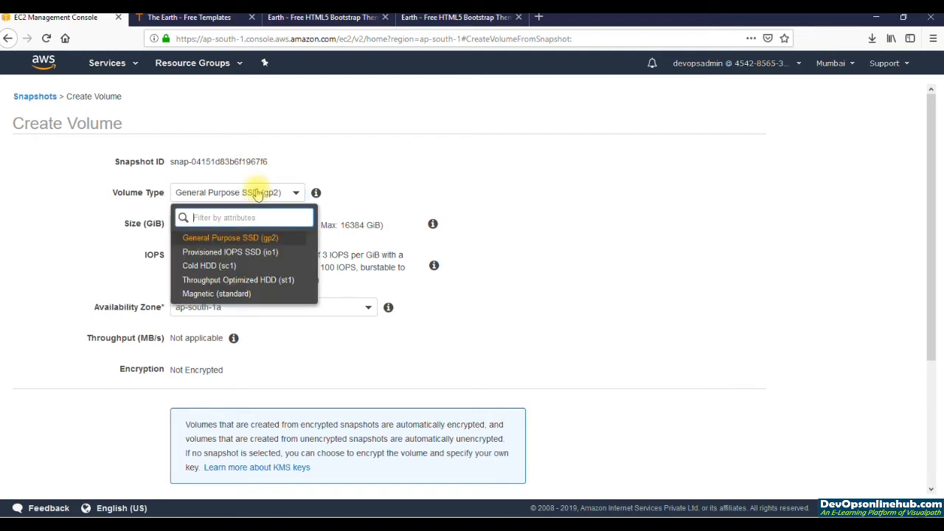
click(394, 177)
double_click(207, 221)
text(5)
double_click(214, 223)
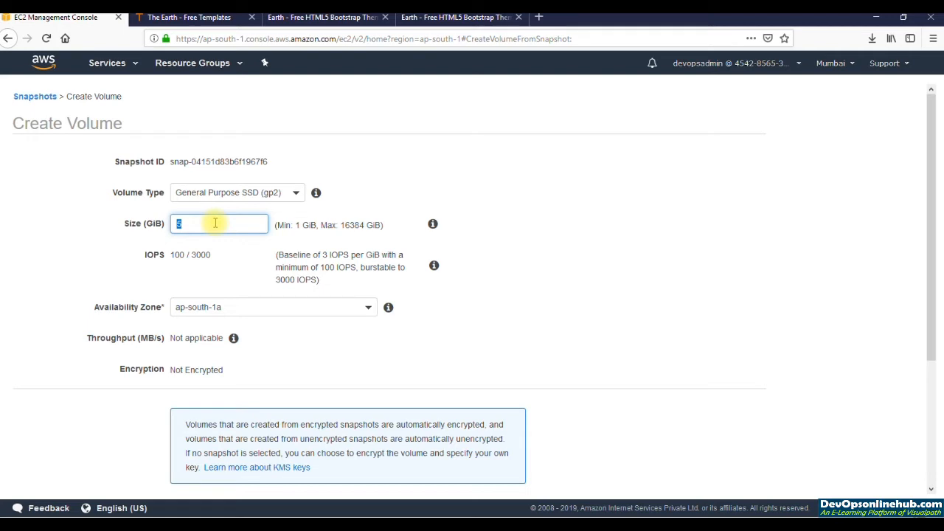
click(125, 273)
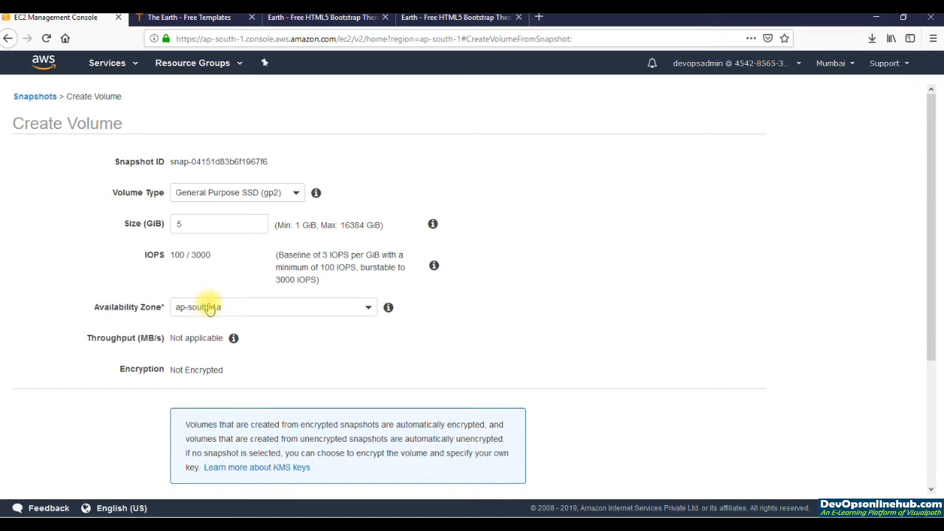
click(272, 311)
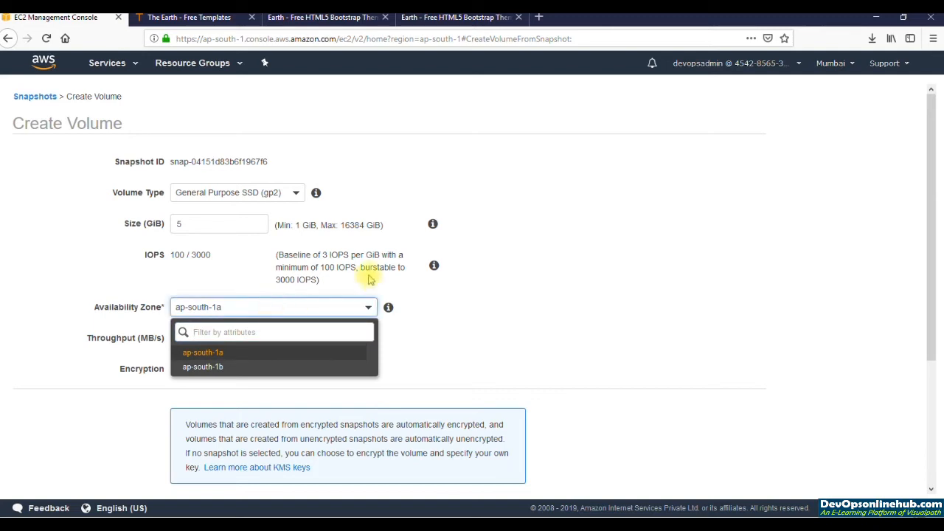
click(433, 290)
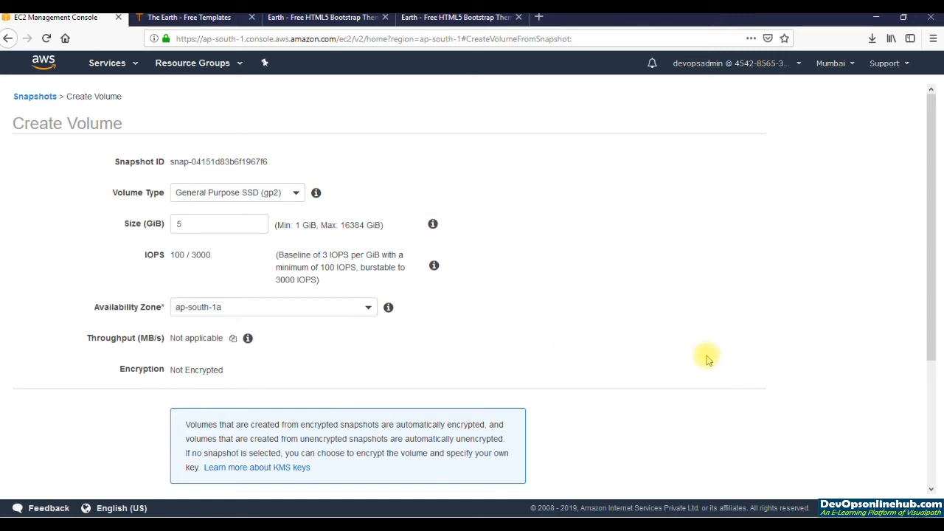
Add a tag to the new volume with key Name and value earth-web01-db-vol_NEW
scroll(706, 359, down, 2)
scroll(706, 359, down, 1)
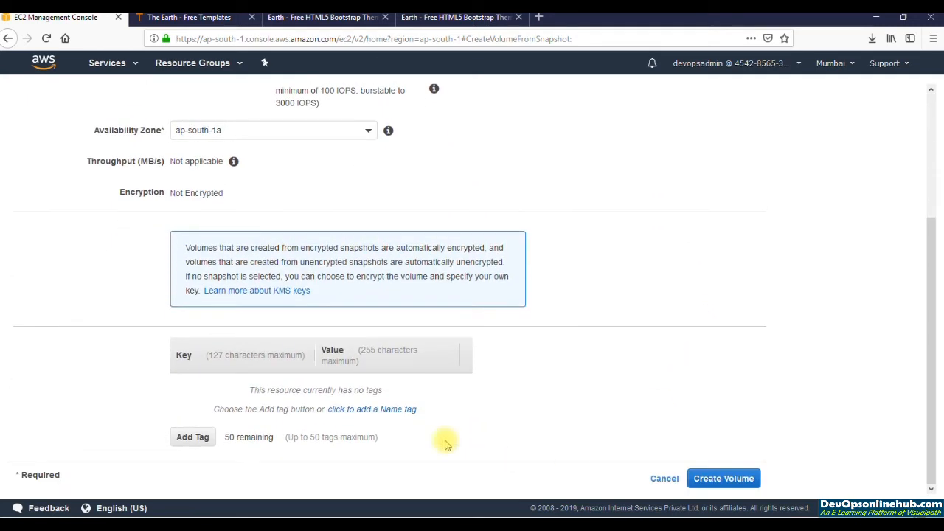
click(195, 435)
text(N)
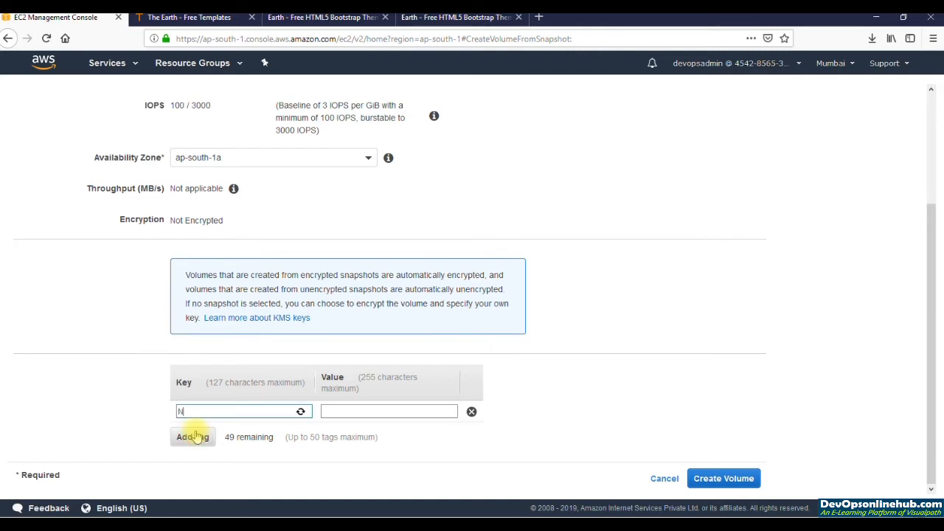
text(ame)
key(Tab)
text(earth)
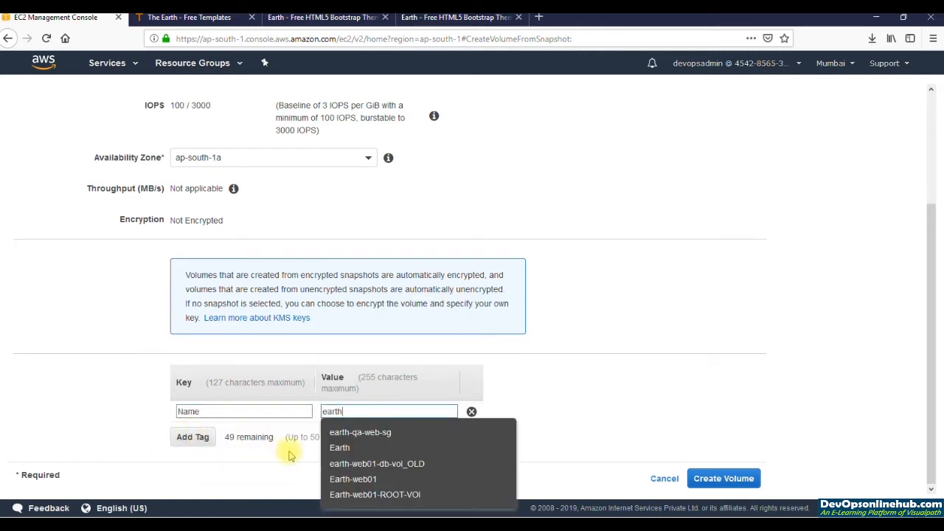
click(361, 463)
key(BackSpace)
key(BackSpace)
key(BackSpace)
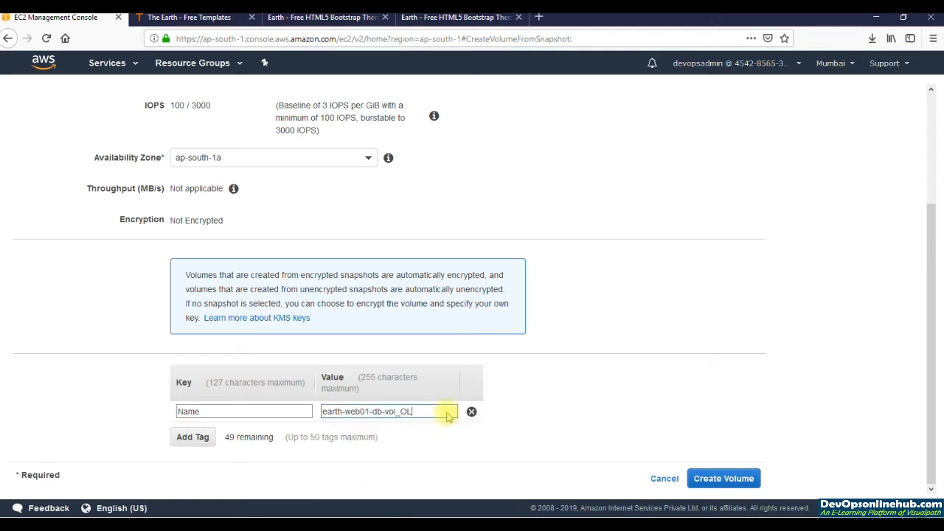
text(NEW)
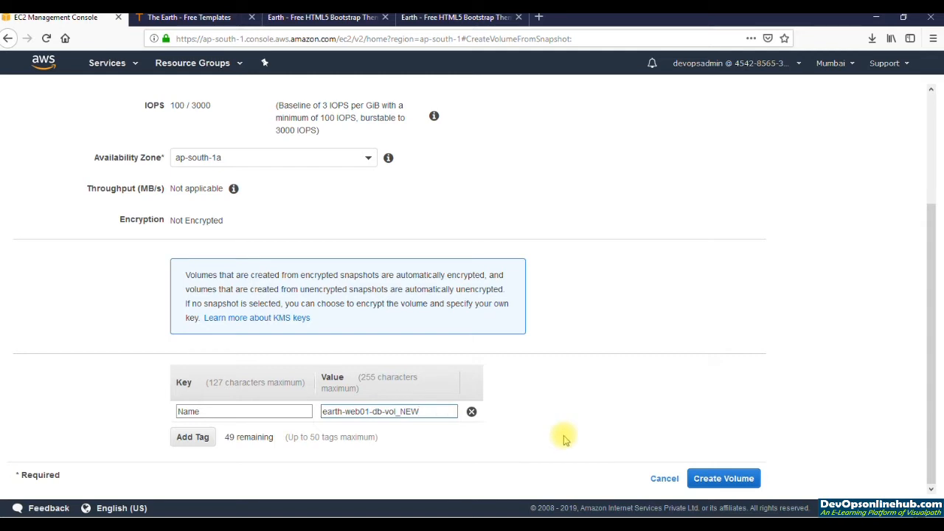
Create the volume from the snapshot, close the confirmation and display the volumes list
click(717, 478)
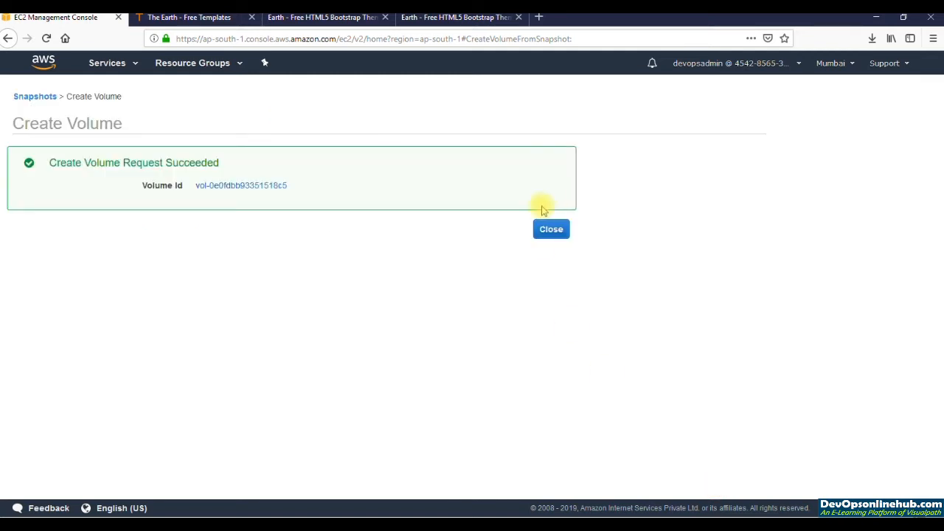
click(550, 227)
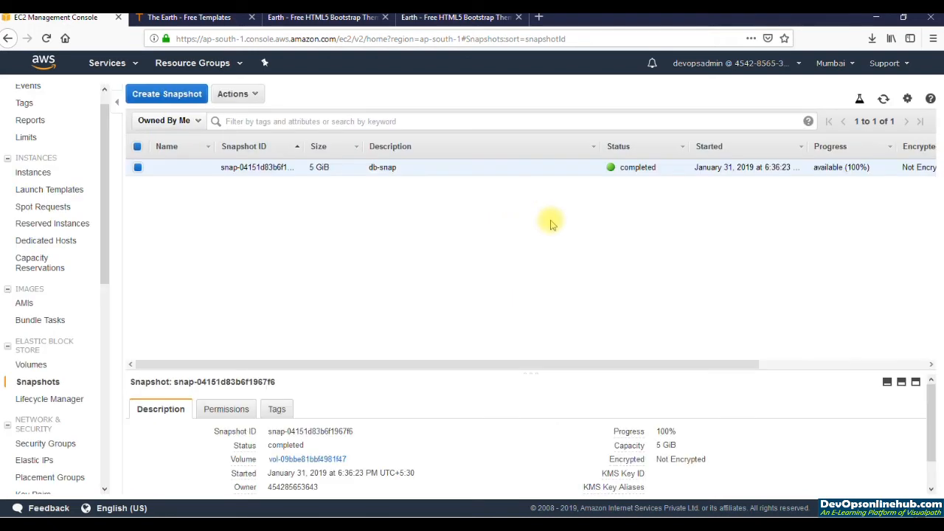
click(31, 367)
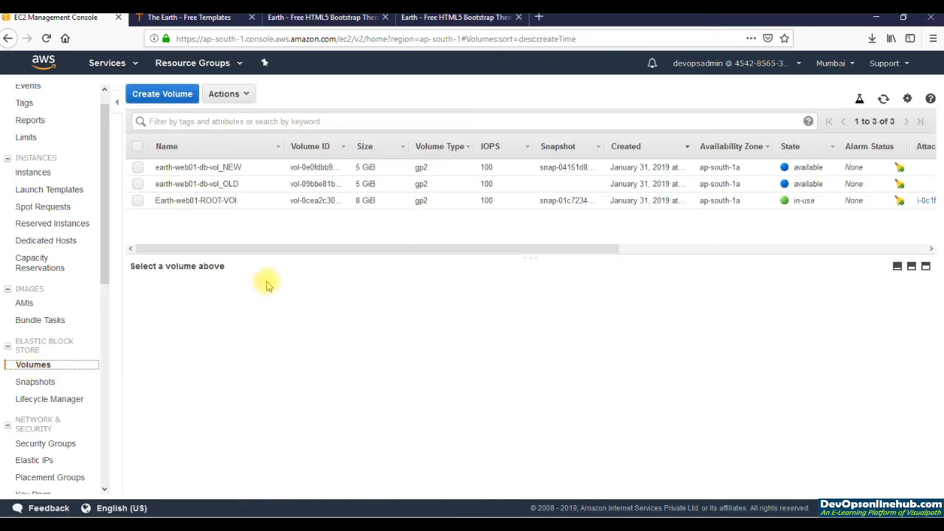
Attach the earth-web01-db-vol_NEW volume to the Earth-web01 instance as device /dev/sdf and refresh the volume list
click(249, 169)
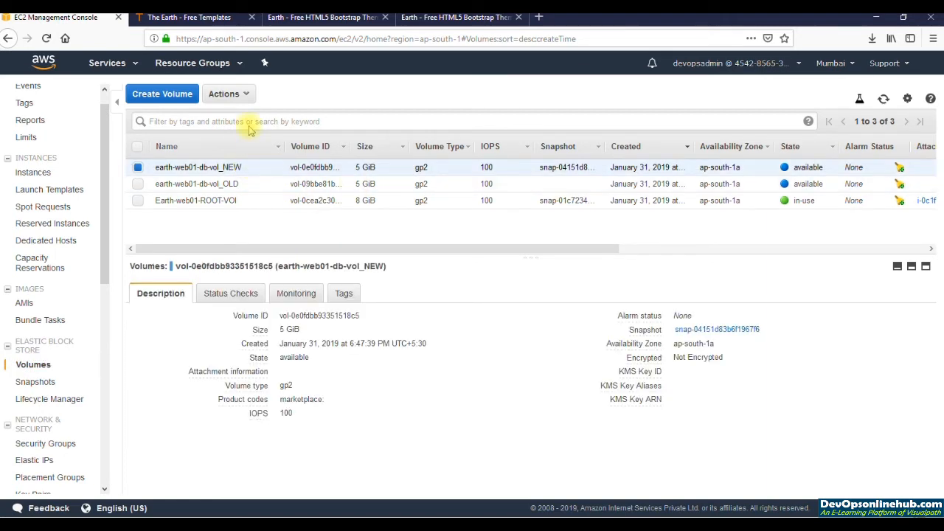
click(238, 94)
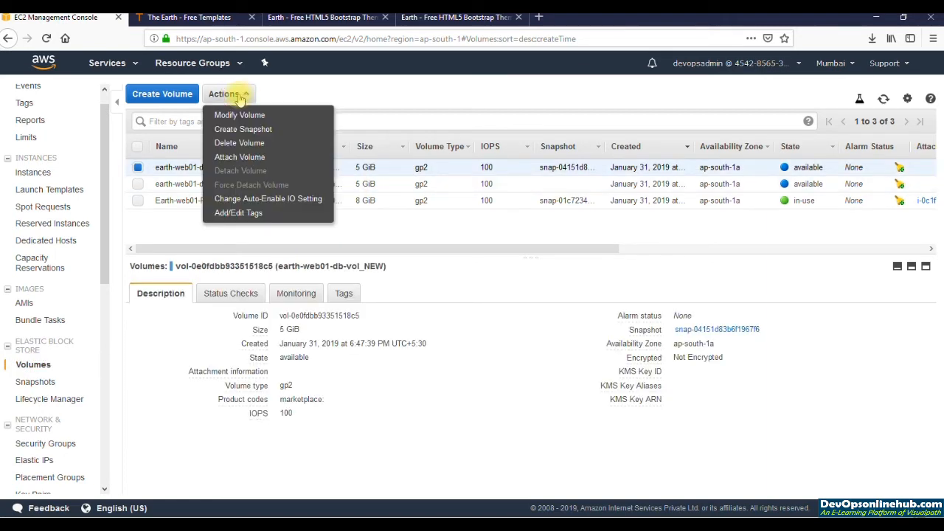
click(242, 156)
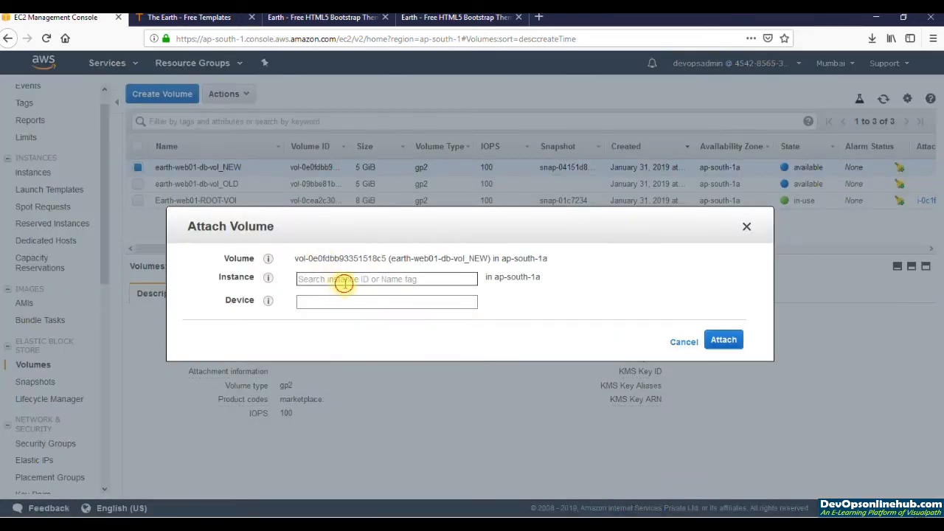
click(344, 281)
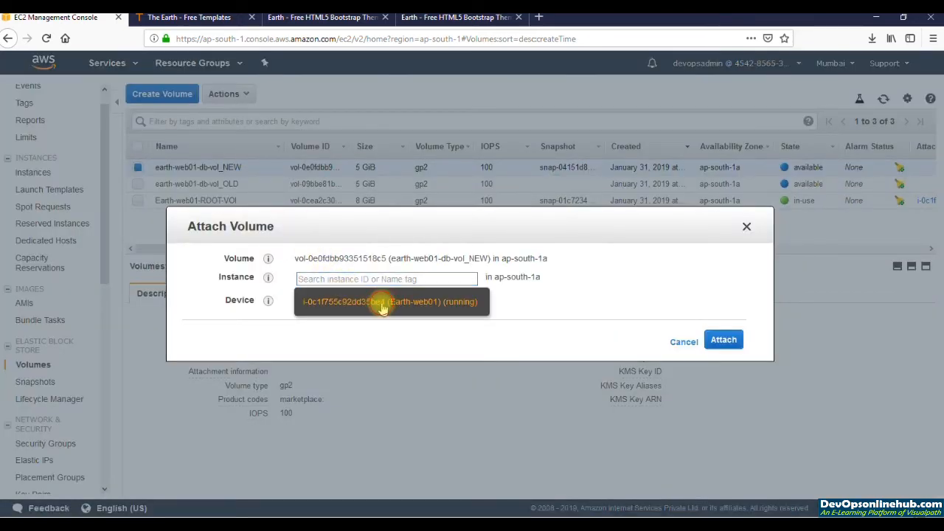
click(379, 304)
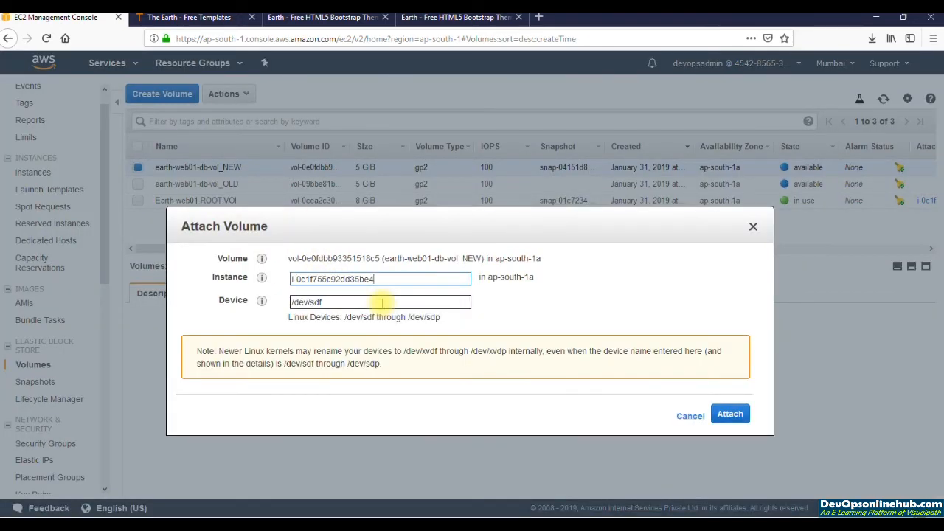
click(730, 416)
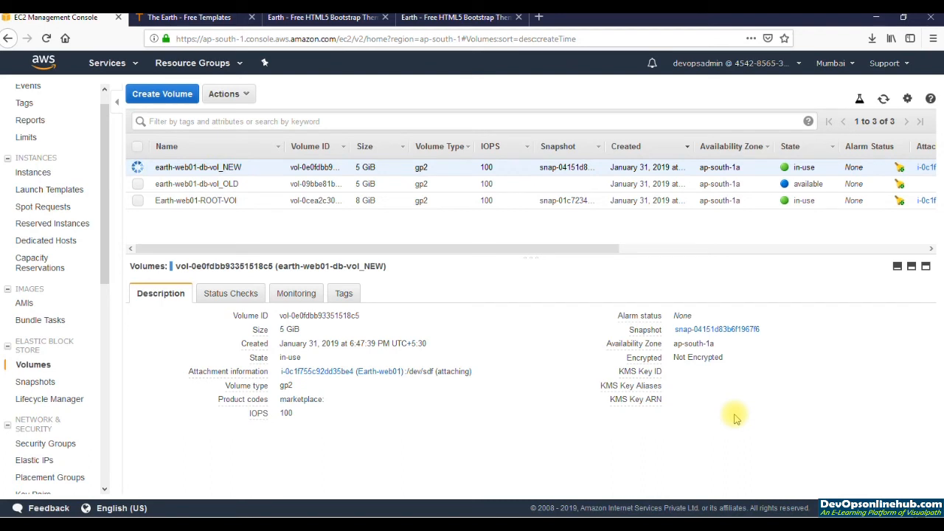
click(883, 98)
Switch to the server terminal and list the disks and partitions with fdisk -l
key(alt+Tab)
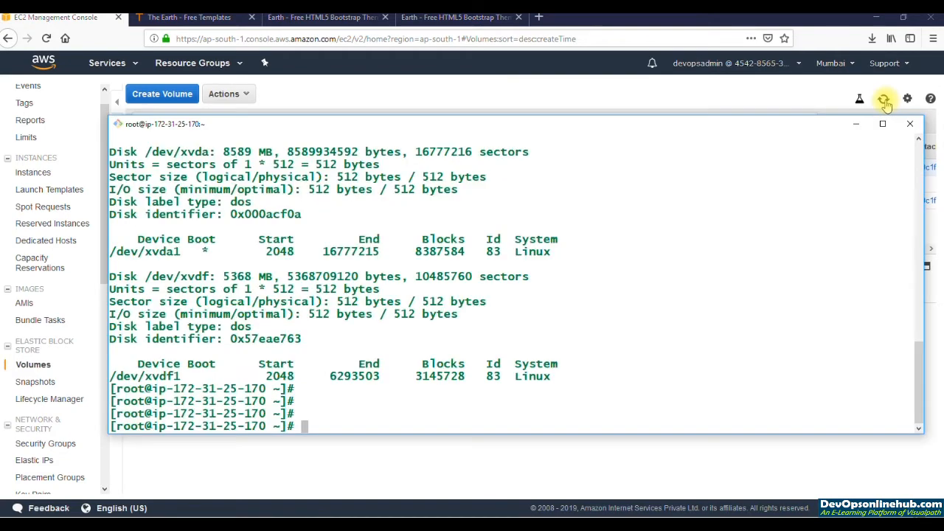
text(fdisk -l)
key(Return)
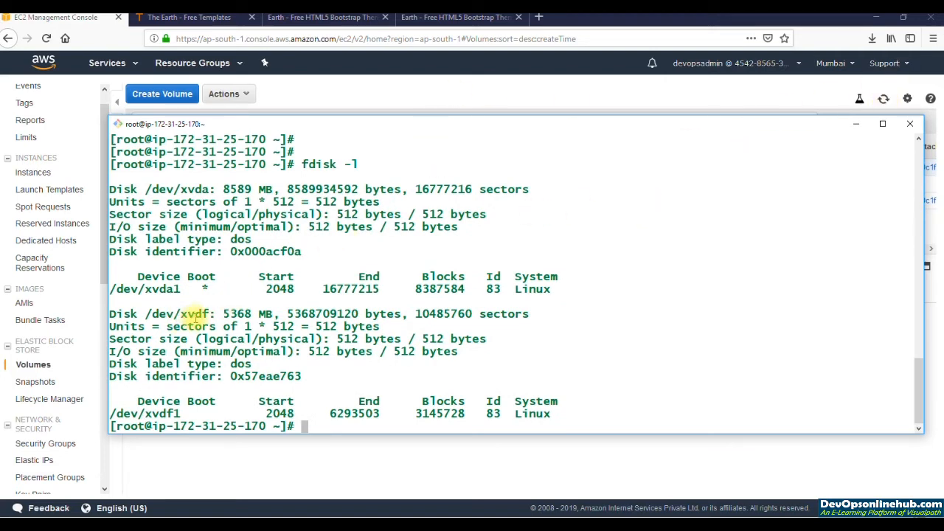
Mount all configured filesystems with mount -a and check the mounted filesystems with df -h
text(mount )
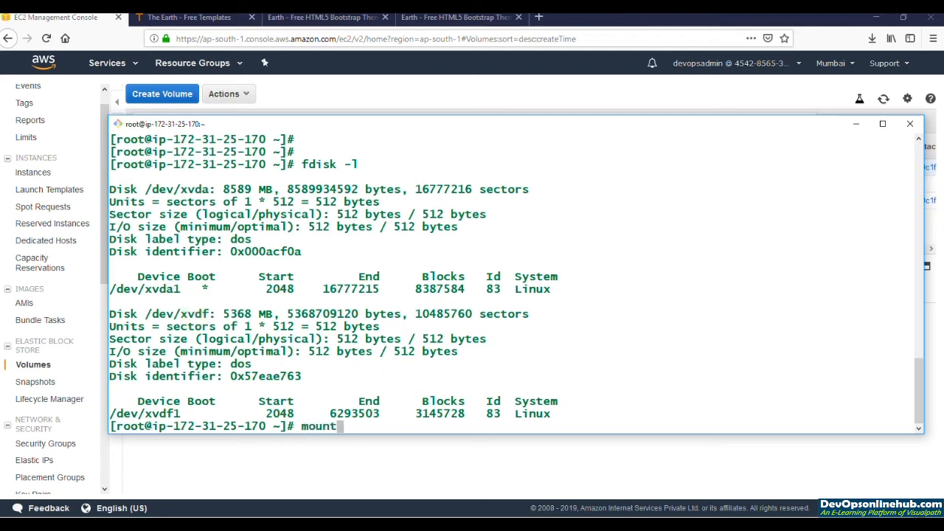
text(-a)
key(Return)
text(df -h)
key(Return)
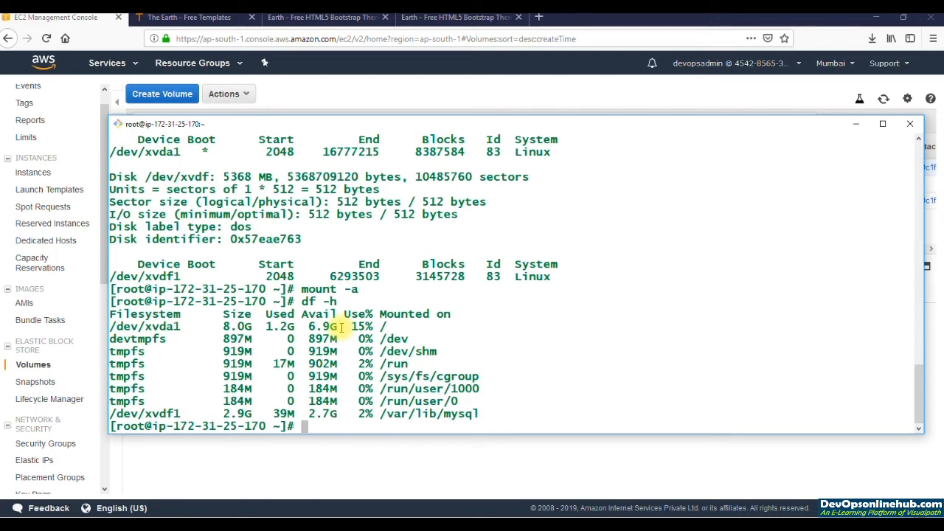
Change to the /var/lib/mysql/ directory and list its contents with ls
text(cd /)
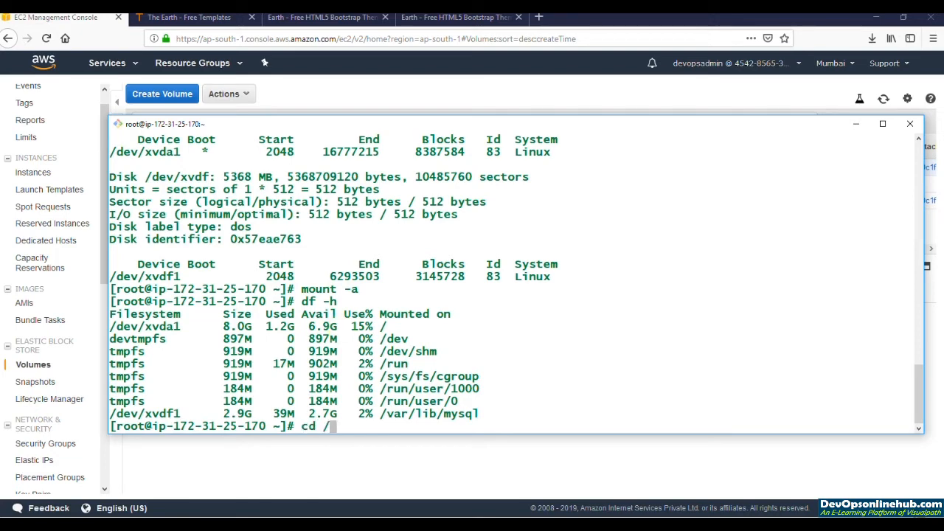
text(var/lib/mysql/)
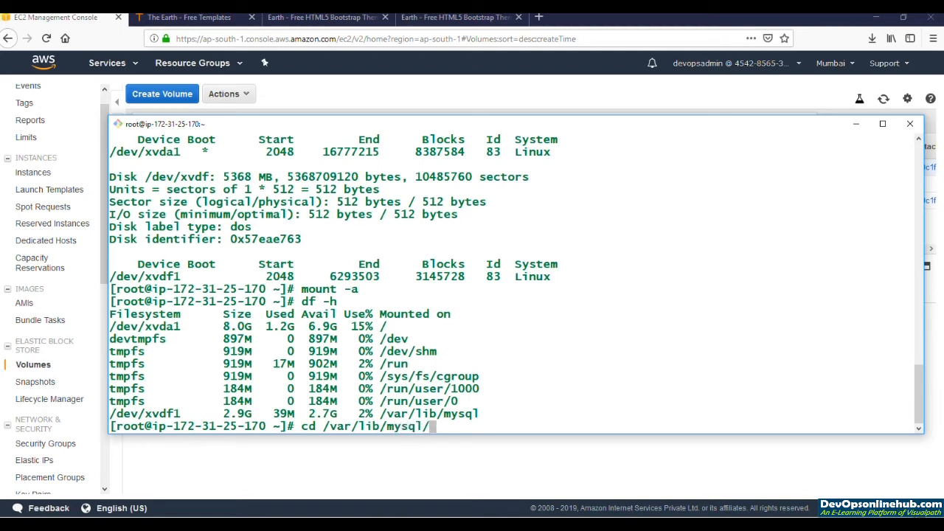
key(Return)
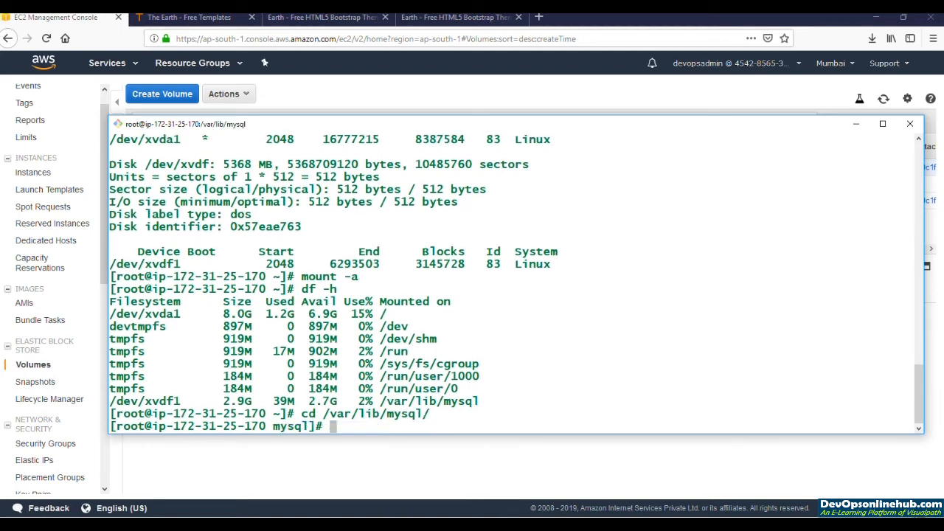
text(ls)
key(Return)
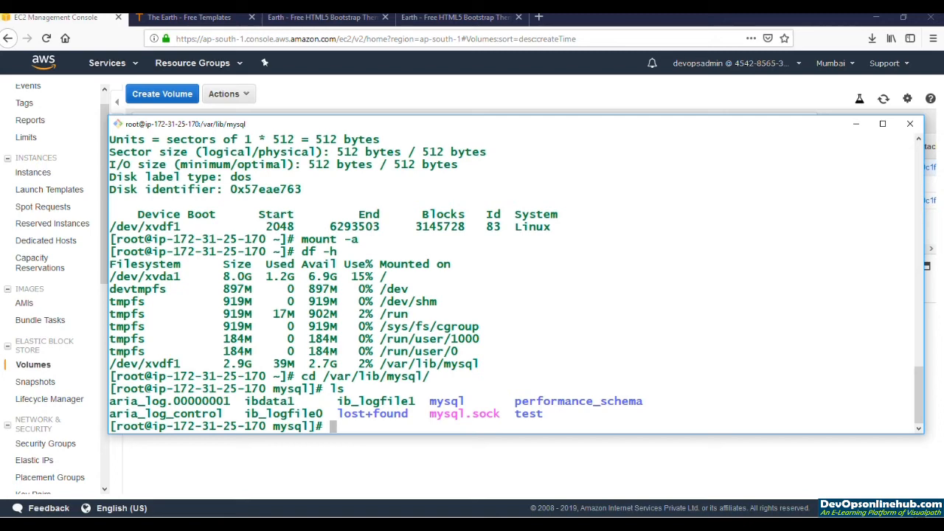
Start the MariaDB service with systemctl start mariadb
text(systemctl st)
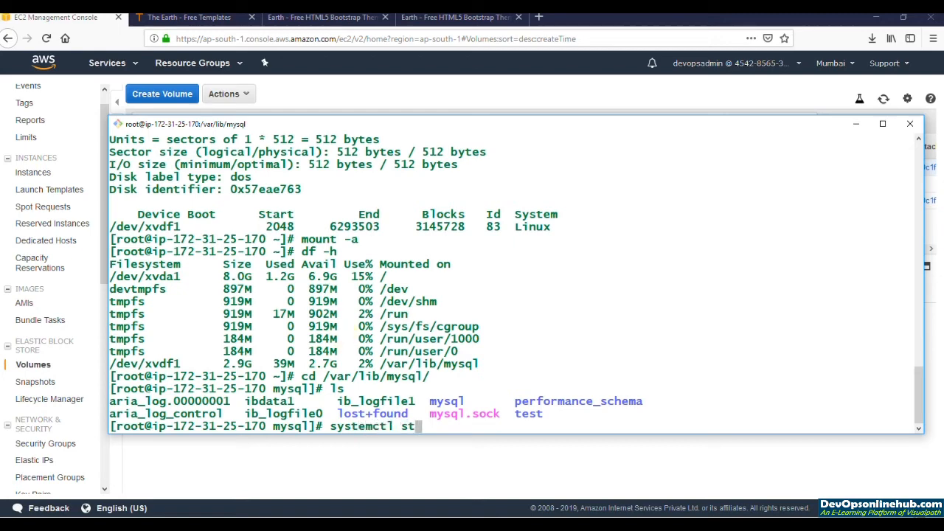
text(art mariadb)
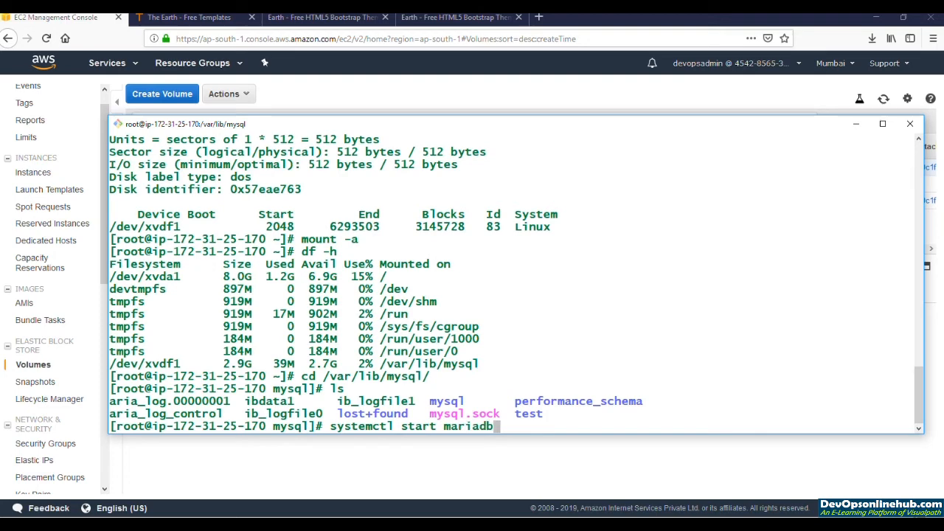
key(Return)
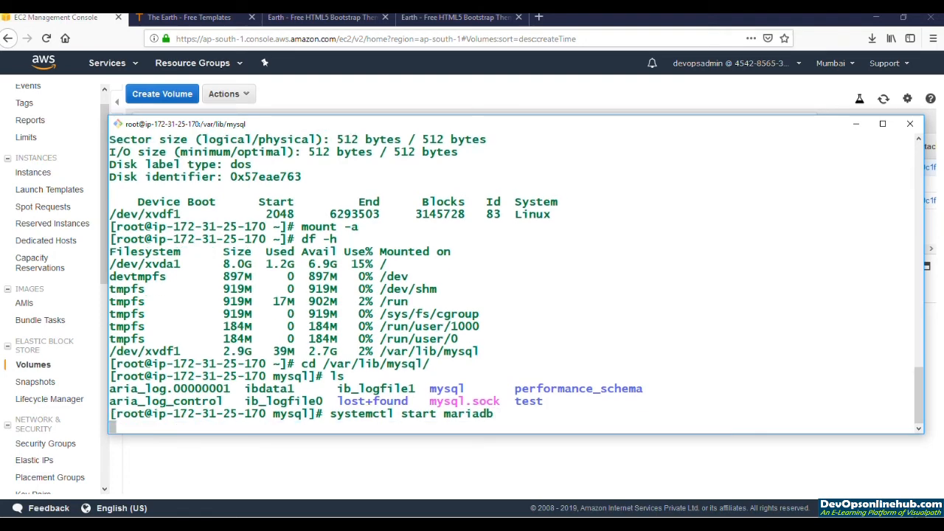
key(Return)
key(Return)
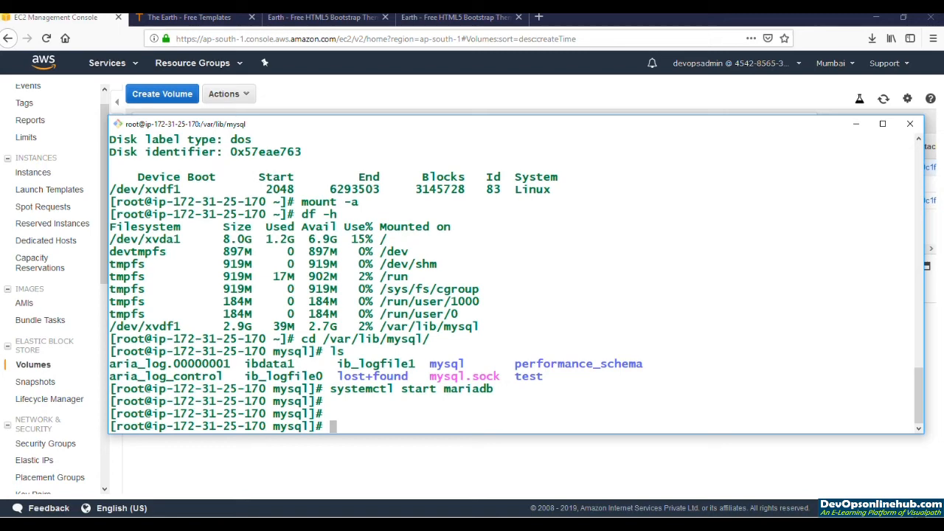
Switch to the EC2 console and examine the volume type and size options for modifying earth-web01-db-vol_NEW
key(alt+Tab)
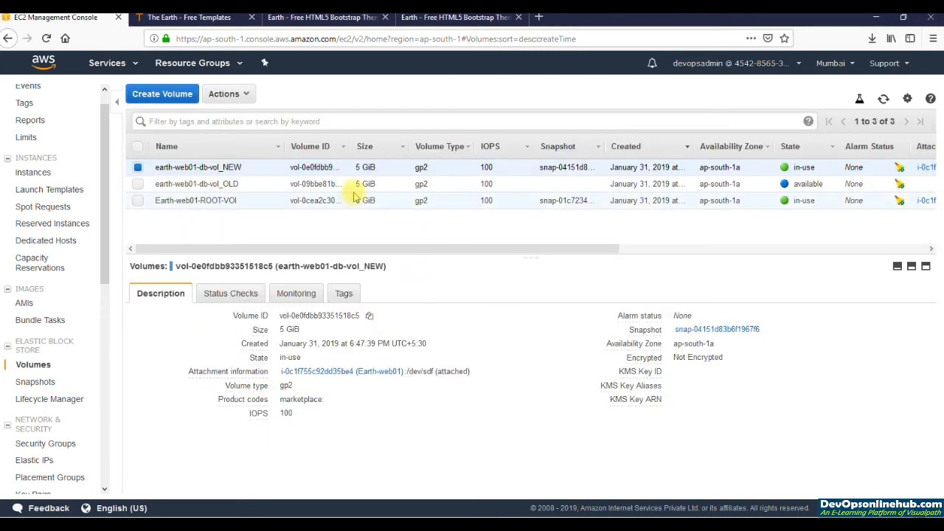
click(241, 99)
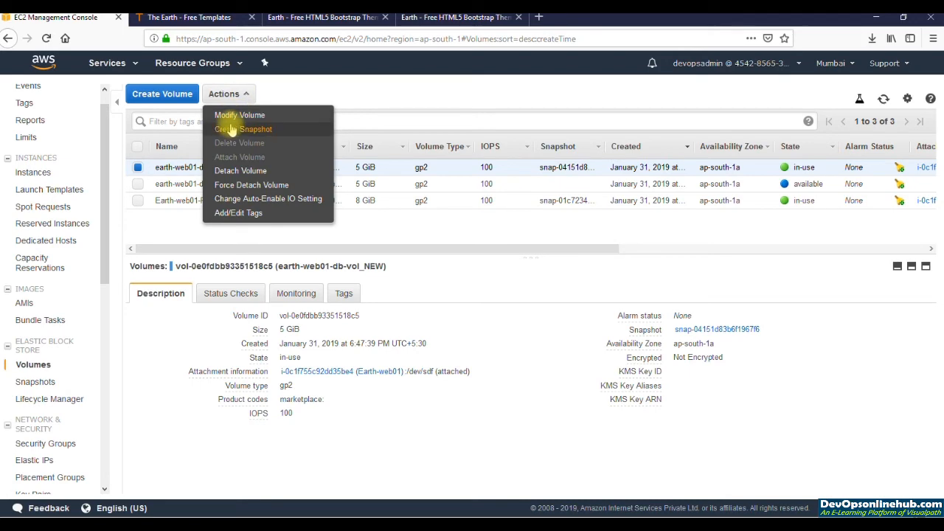
click(237, 118)
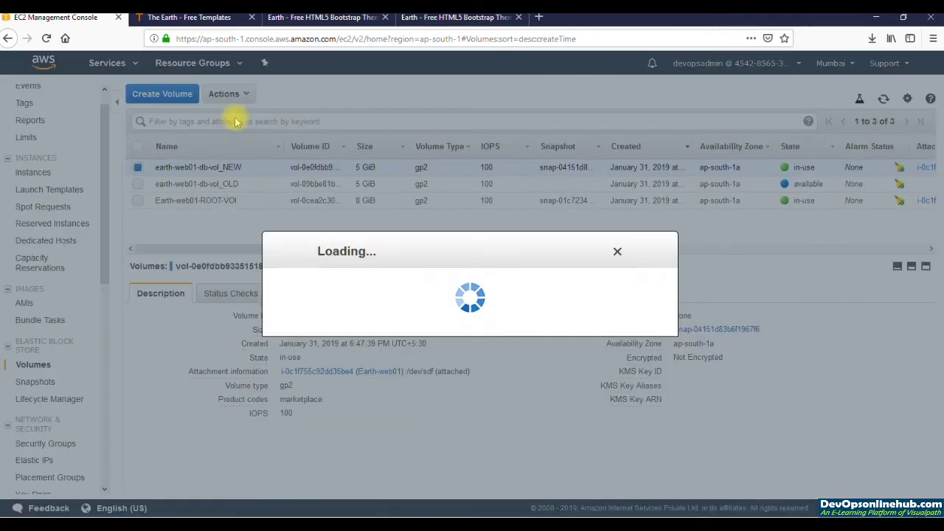
click(481, 326)
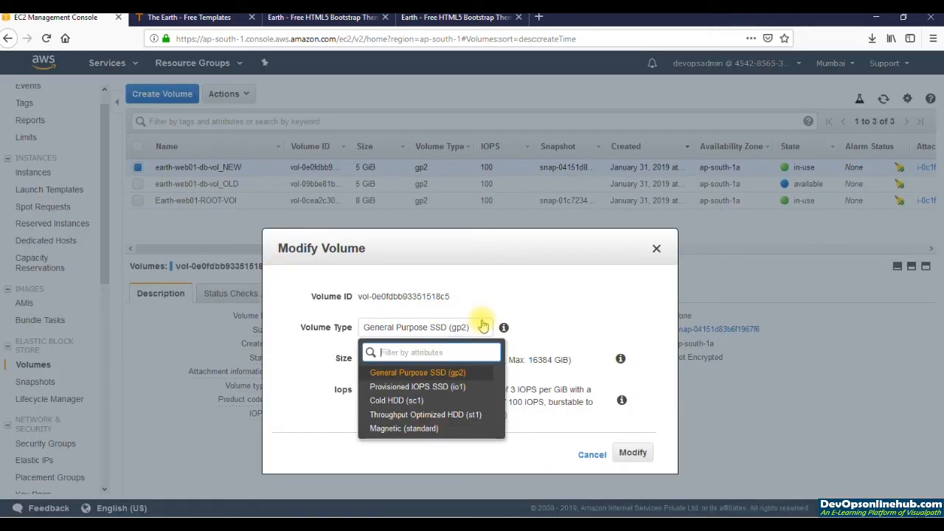
click(508, 286)
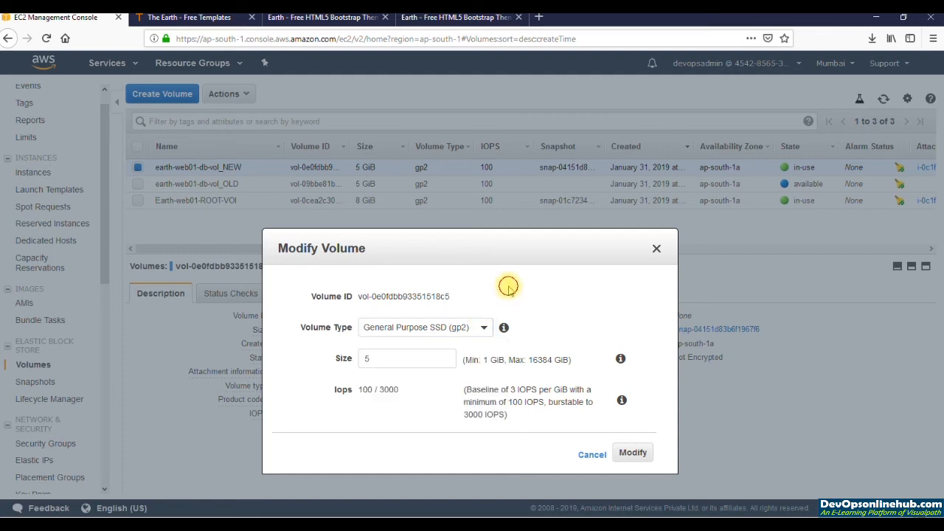
double_click(396, 357)
click(351, 284)
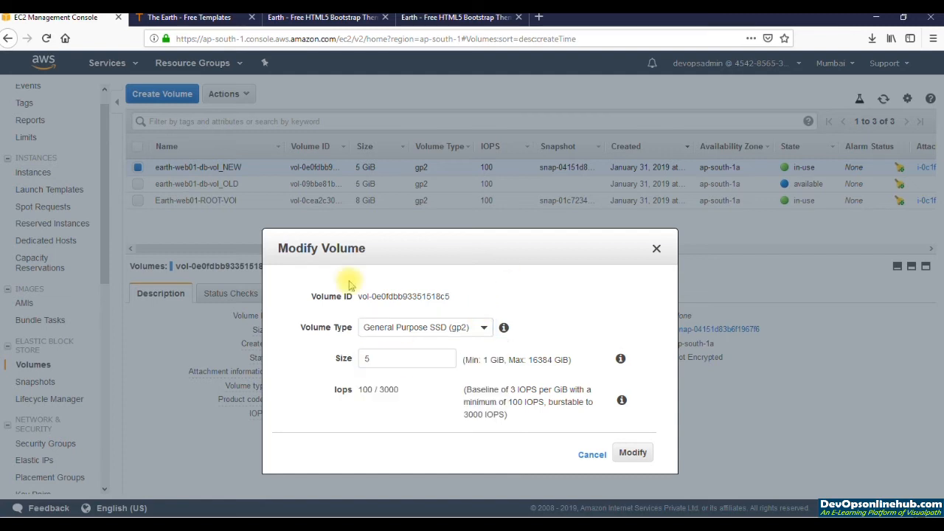